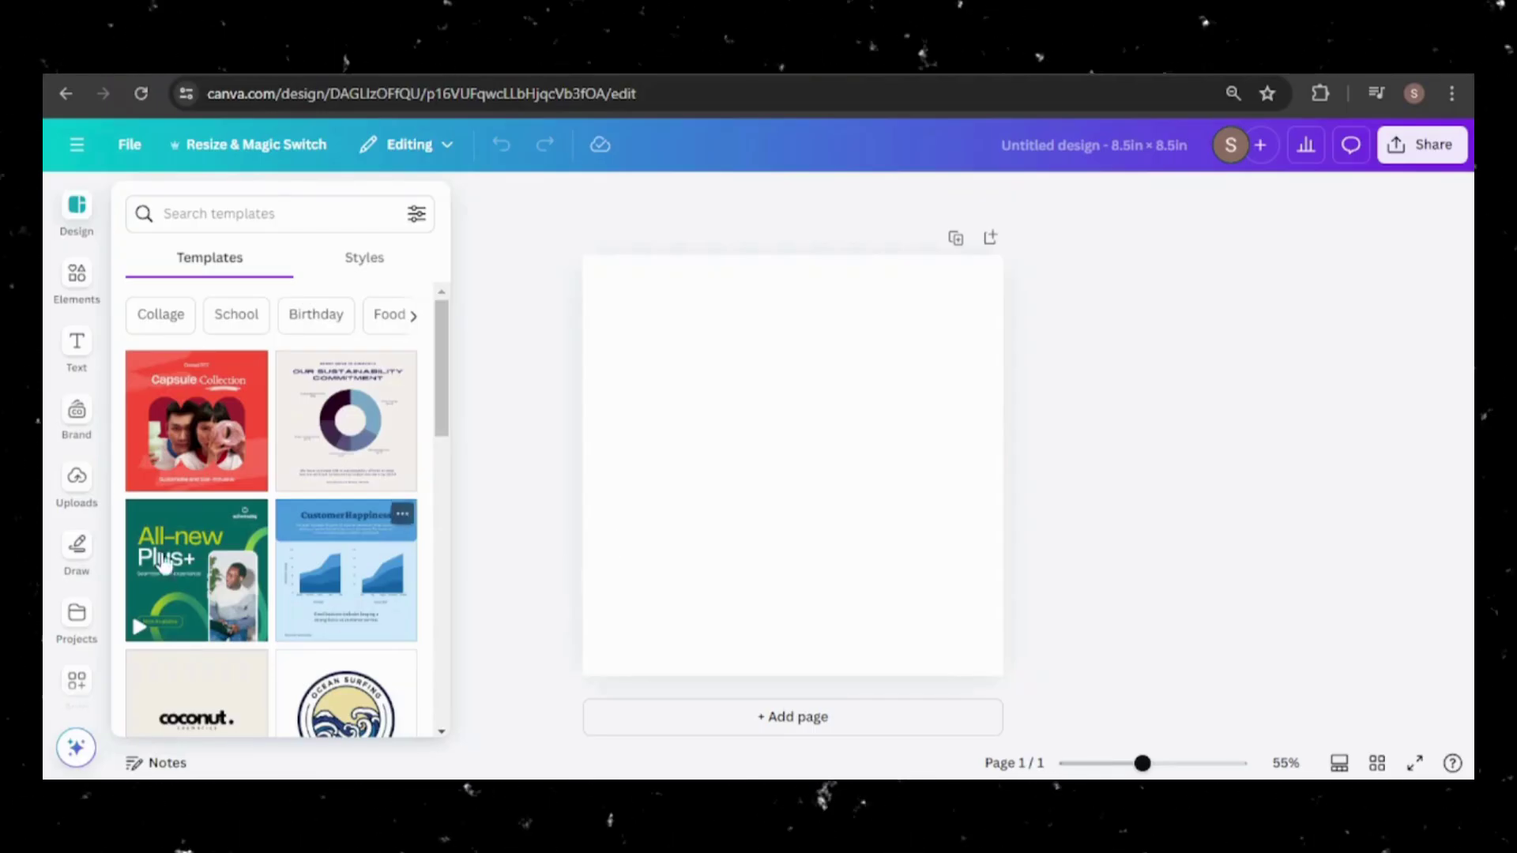
- Scroll the left sidebar down to reveal the Magic Media app
{"action": "scroll", "coordinate": [79, 355], "scroll_direction": "down", "scroll_amount": 5}
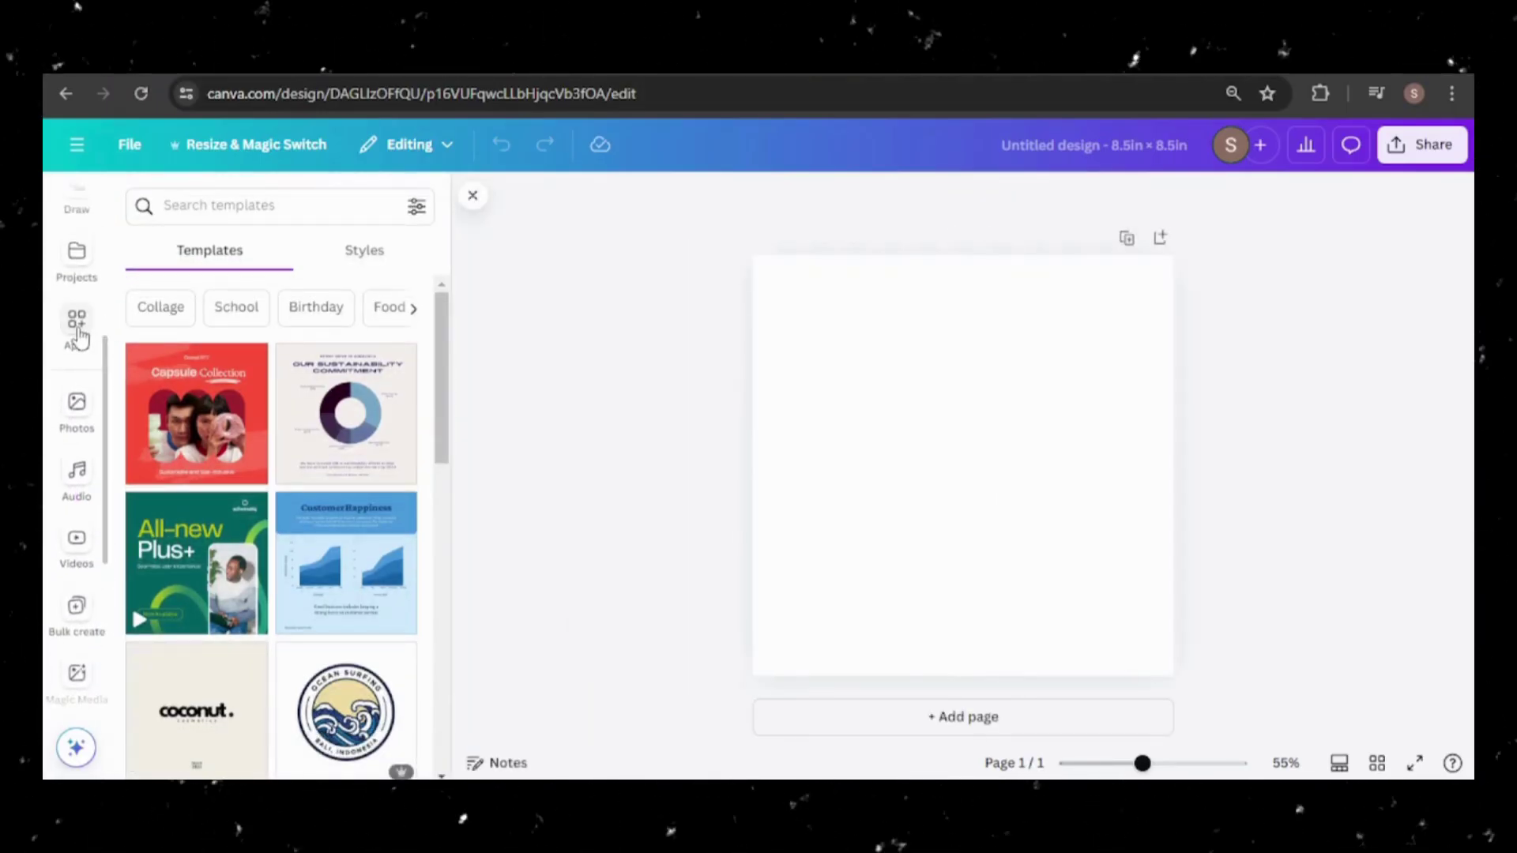
{"action": "scroll", "coordinate": [99, 490], "scroll_direction": "down", "scroll_amount": 3}
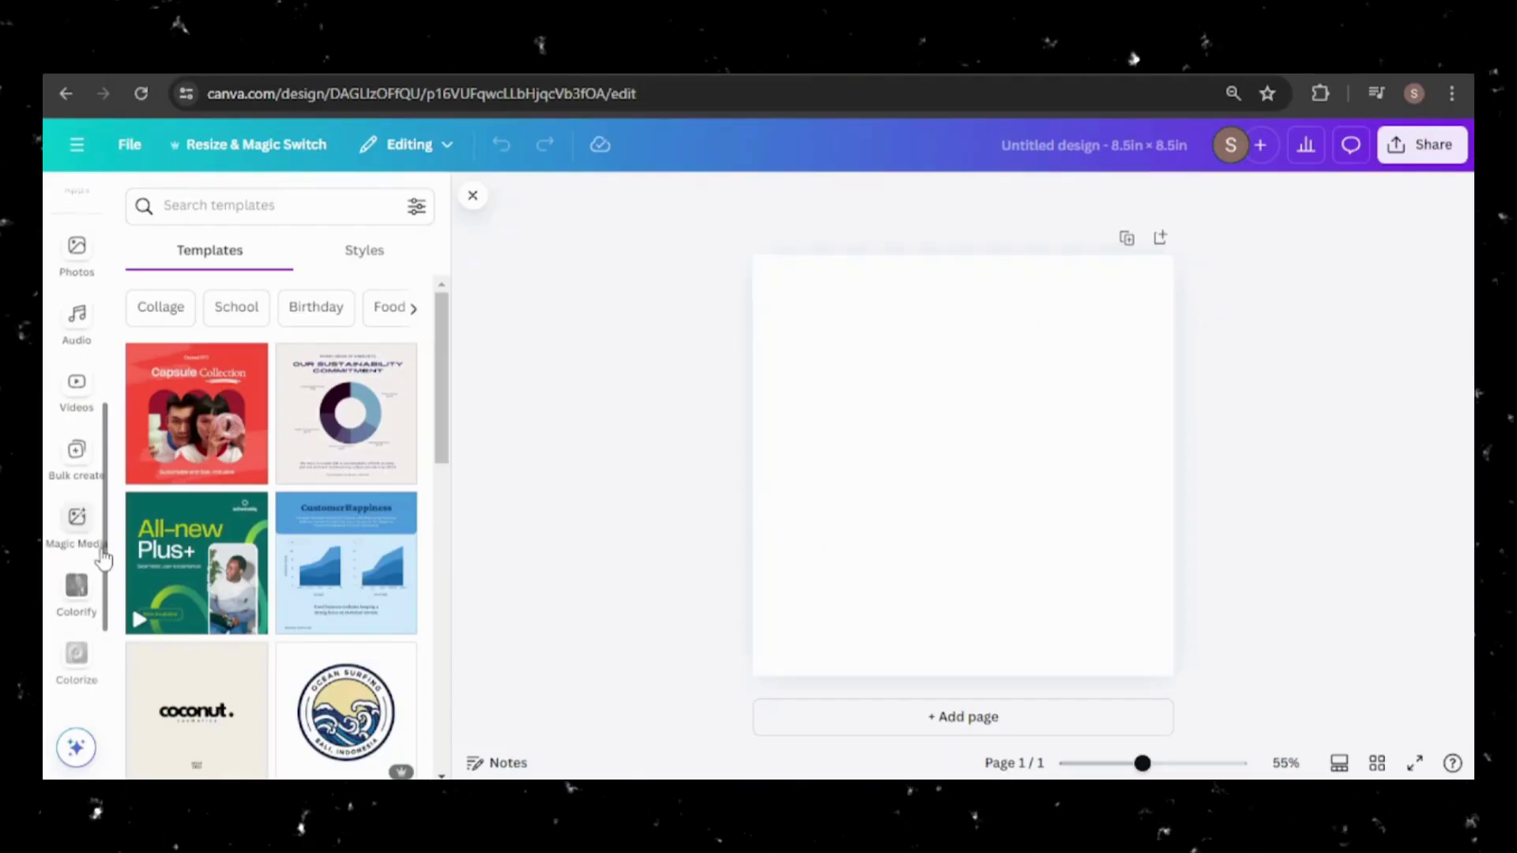
- Paste the Pixar-style ten-year-old boy prompt, seed 32490, into Magic Media's description box
{"action": "left_click", "coordinate": [77, 505]}
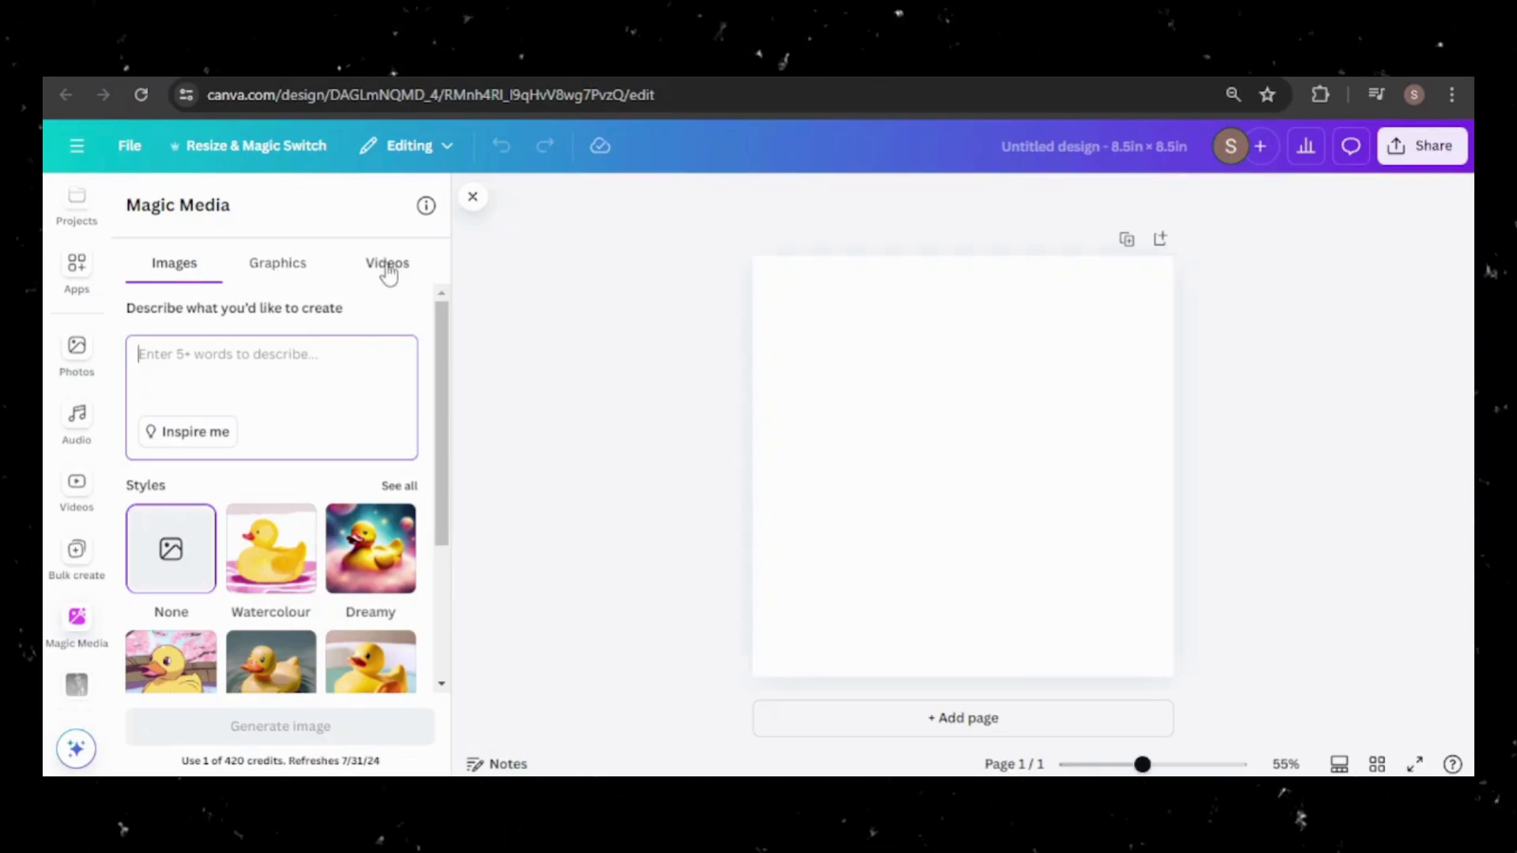
{"action": "right_click", "coordinate": [197, 379]}
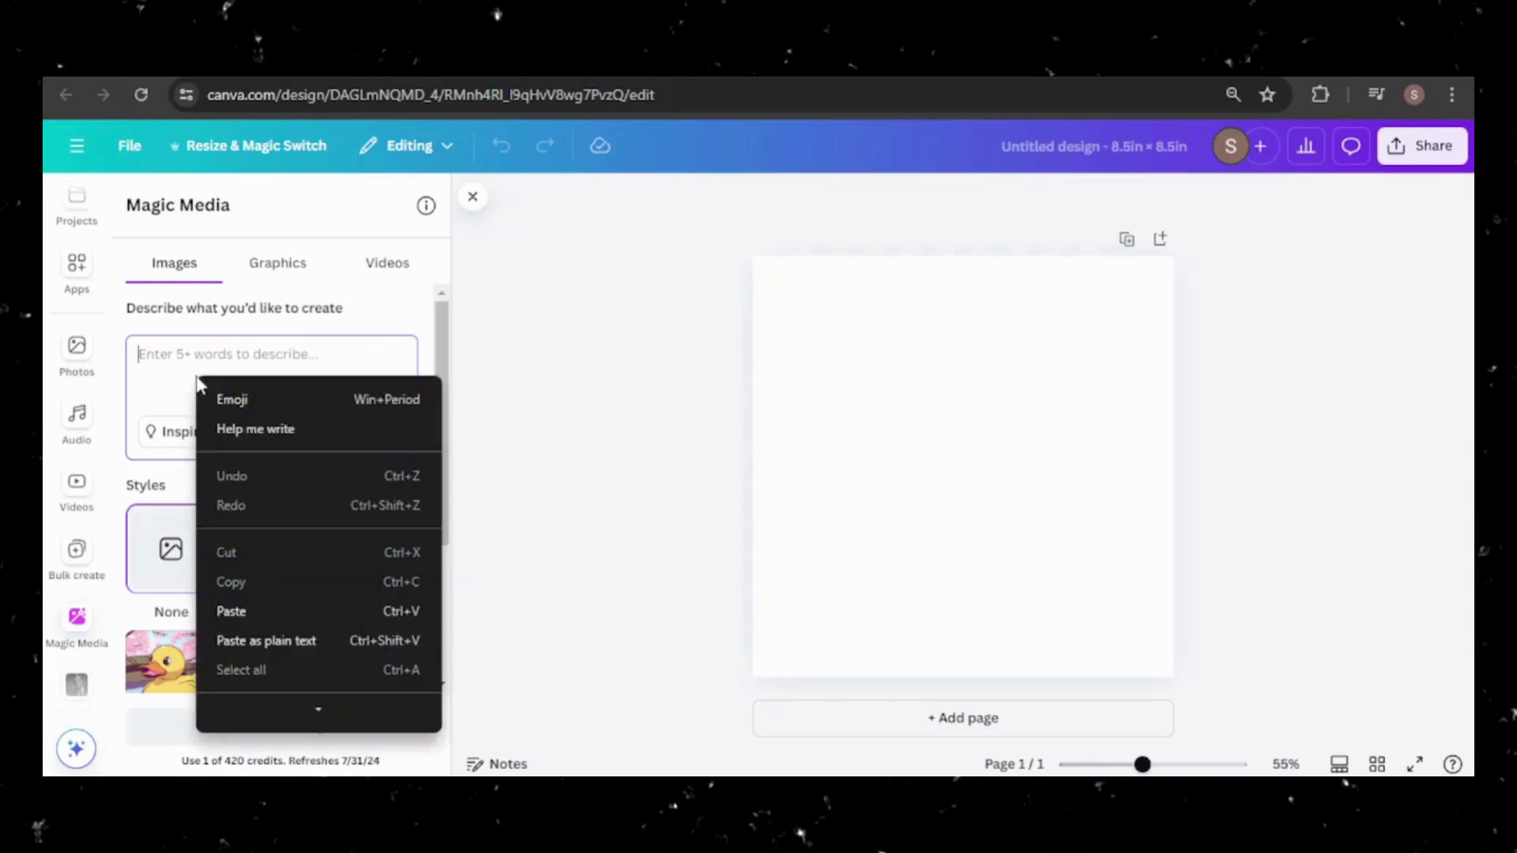
{"action": "left_click", "coordinate": [235, 612]}
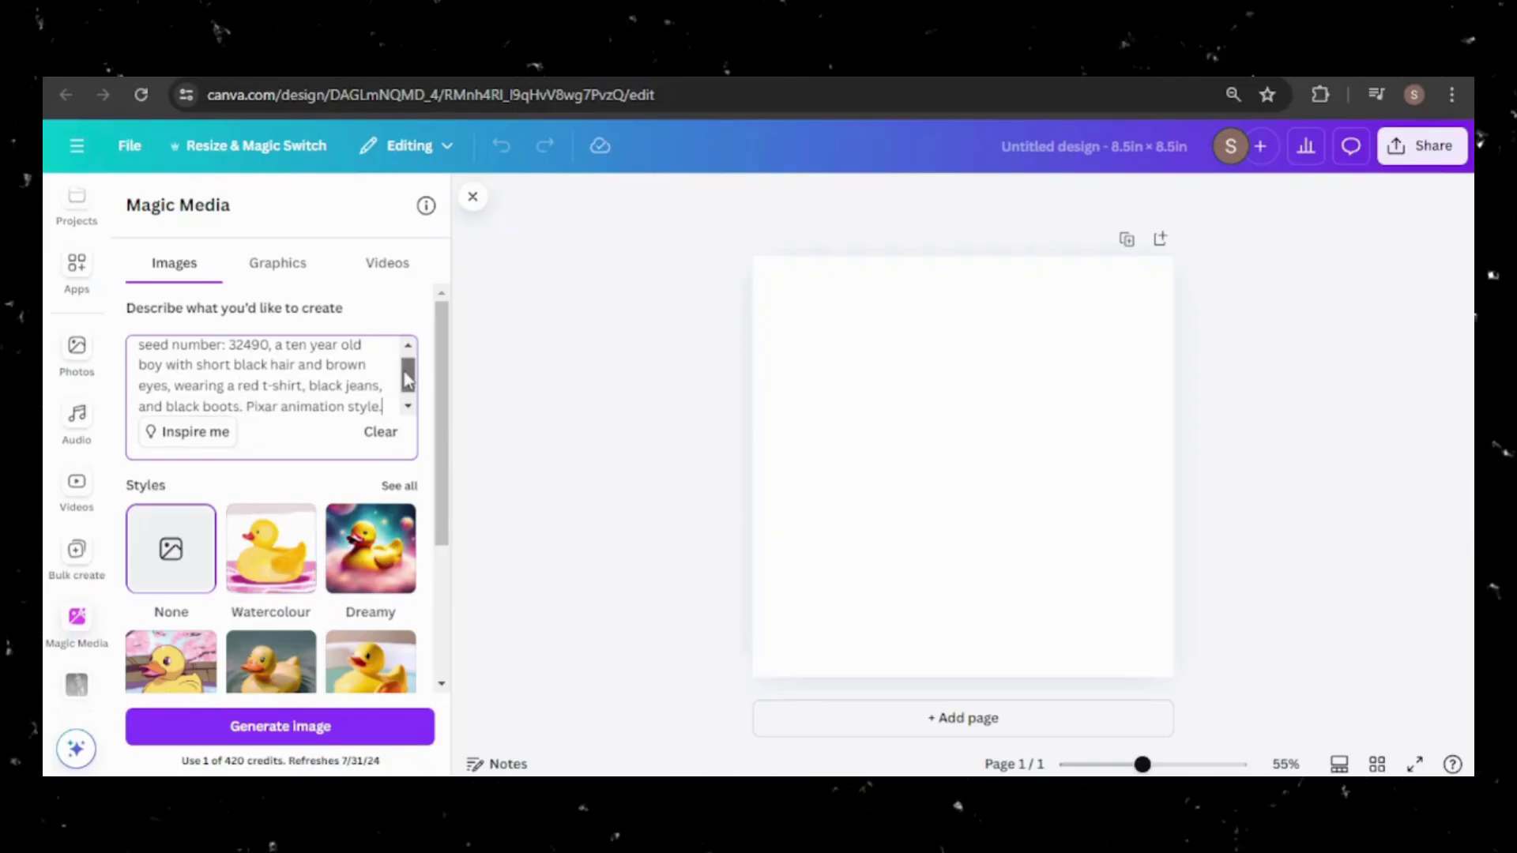
{"action": "mouse_move", "coordinate": [407, 380]}
{"action": "left_mouse_down"}
{"action": "mouse_move", "coordinate": [408, 397]}
{"action": "mouse_move", "coordinate": [409, 353]}
{"action": "left_mouse_up"}
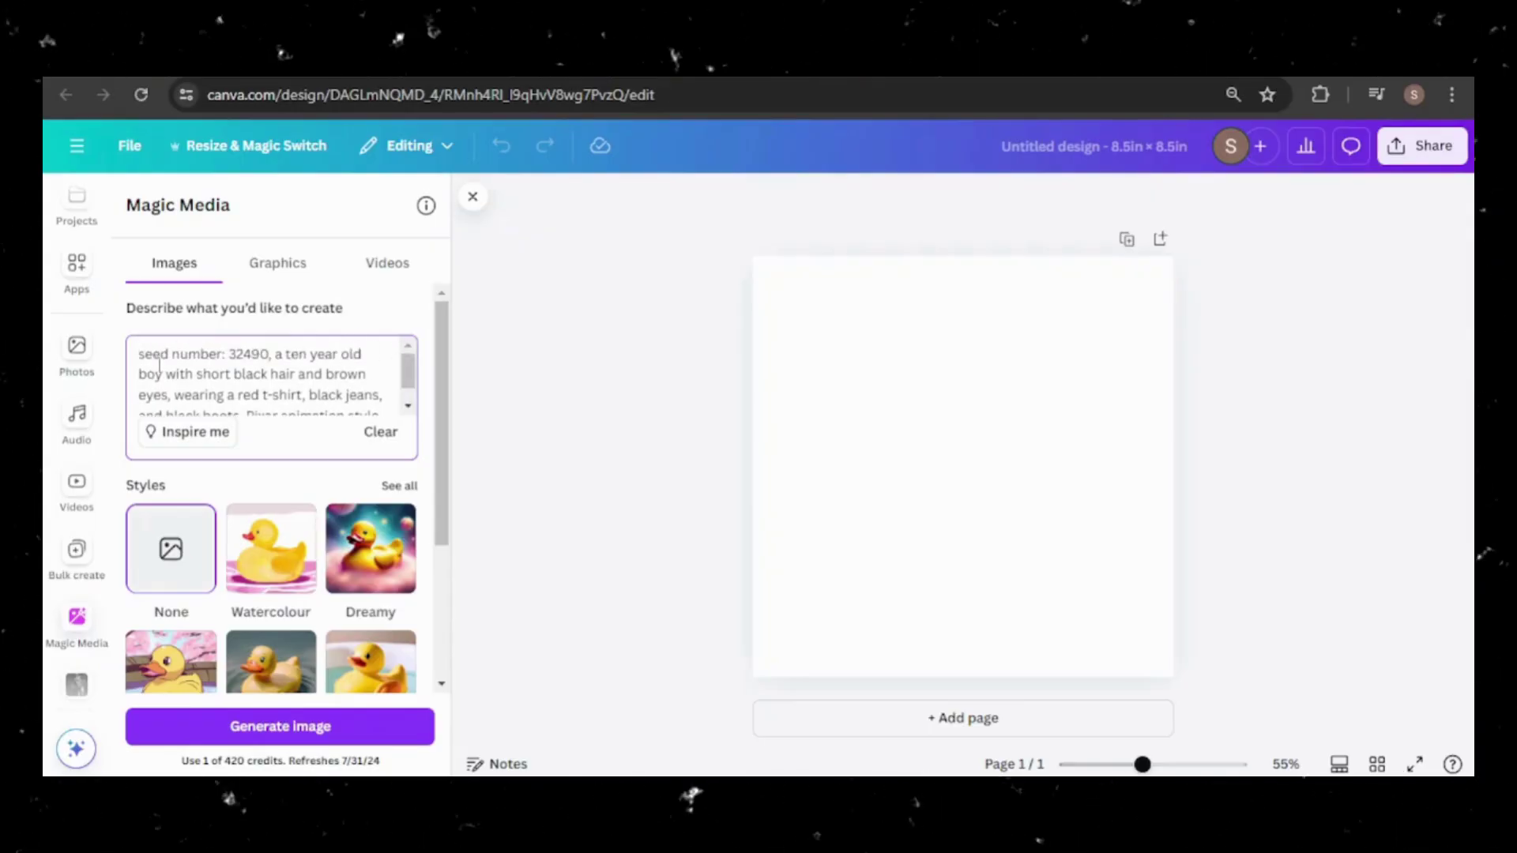
{"action": "left_click_drag", "start_coordinate": [139, 355], "coordinate": [263, 355]}
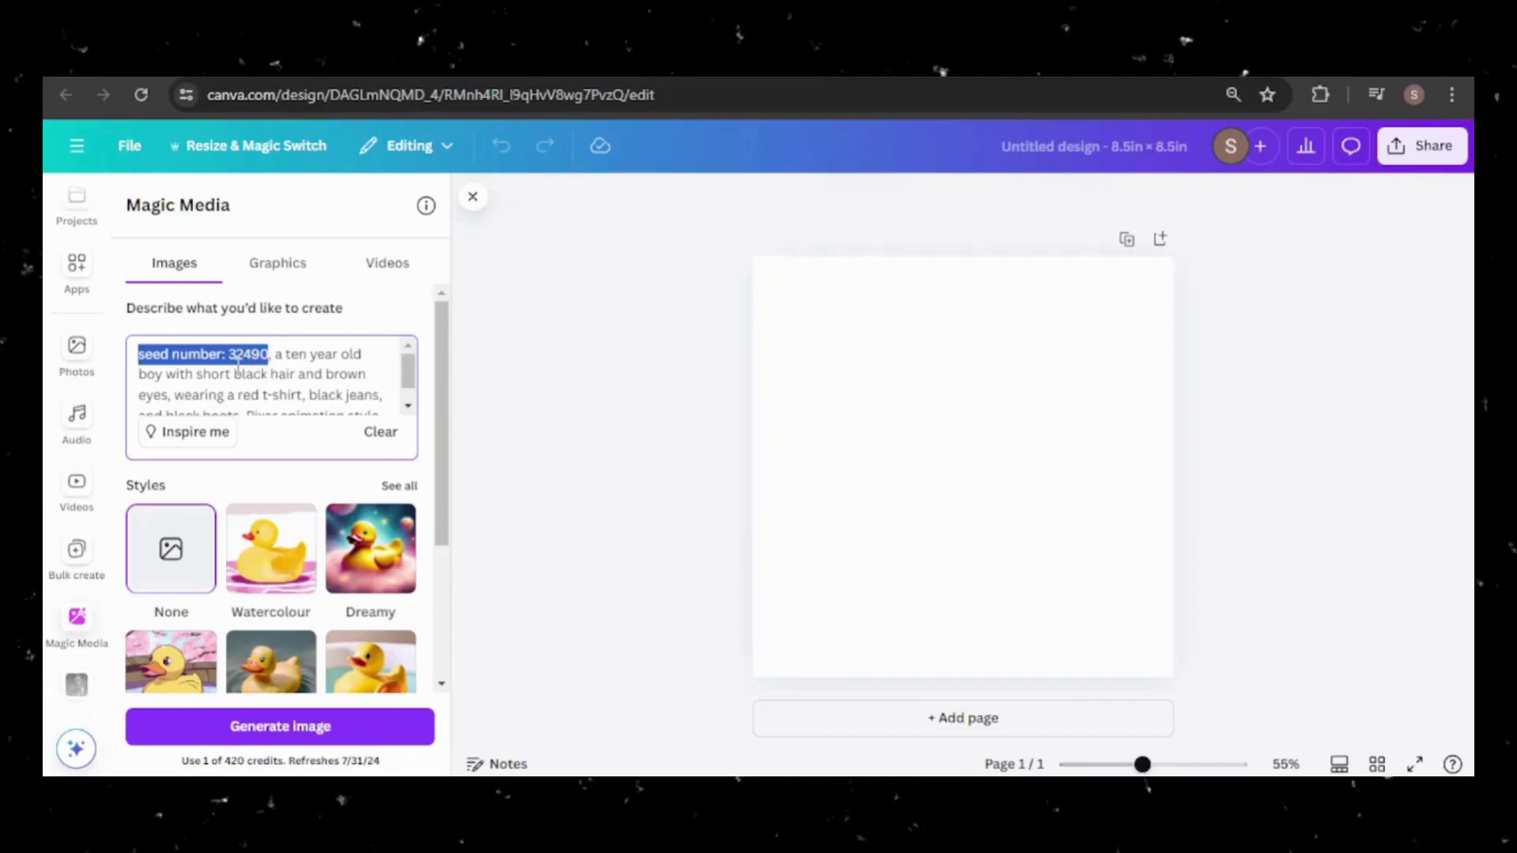
{"action": "left_click", "coordinate": [247, 373]}
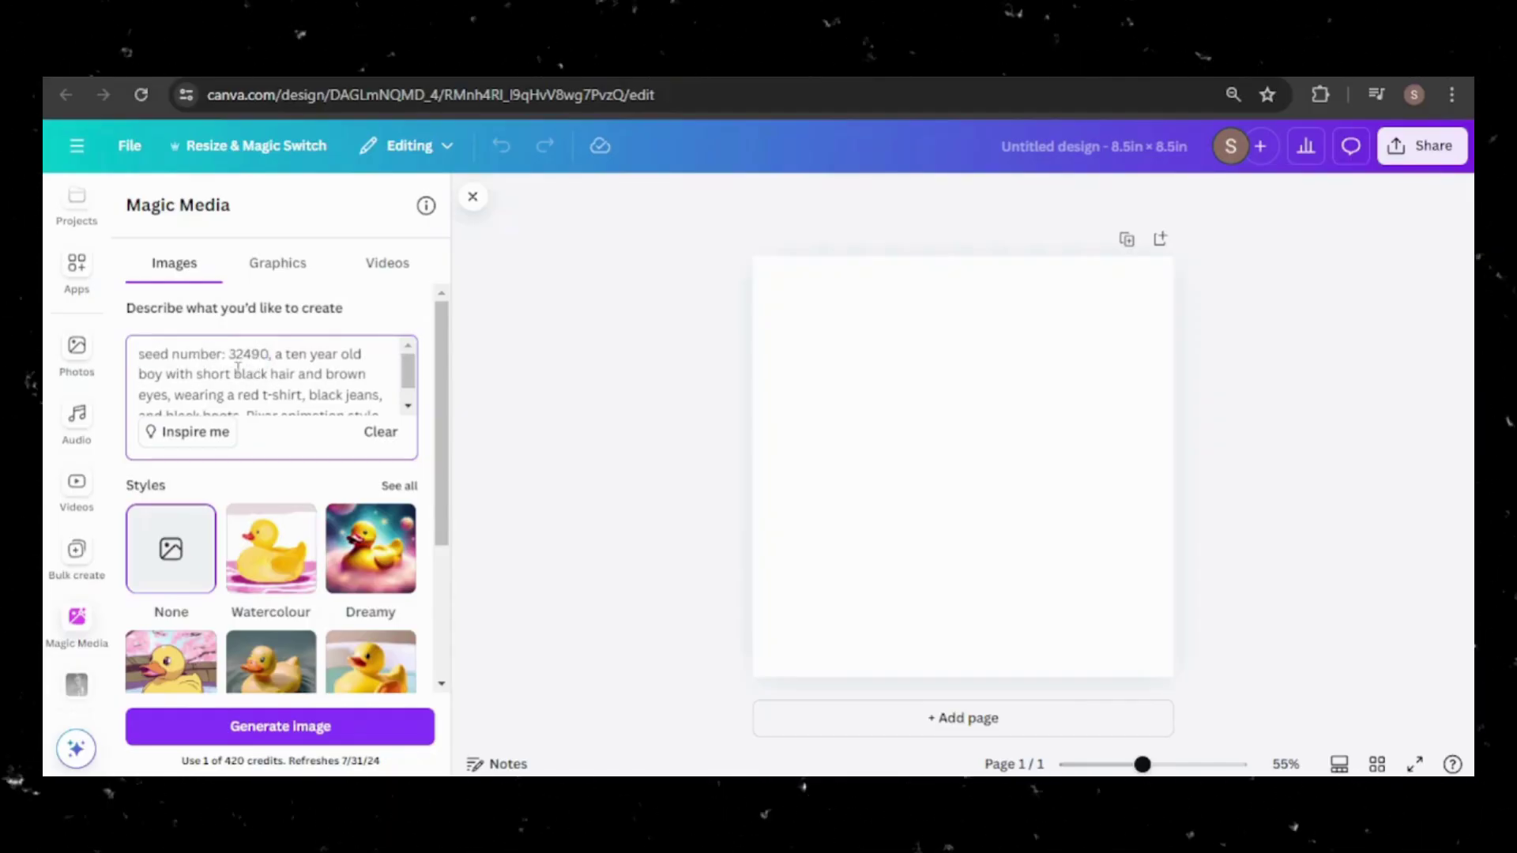
- Paste the same boy prompt into the page notes as a copy
{"action": "left_click", "coordinate": [500, 764]}
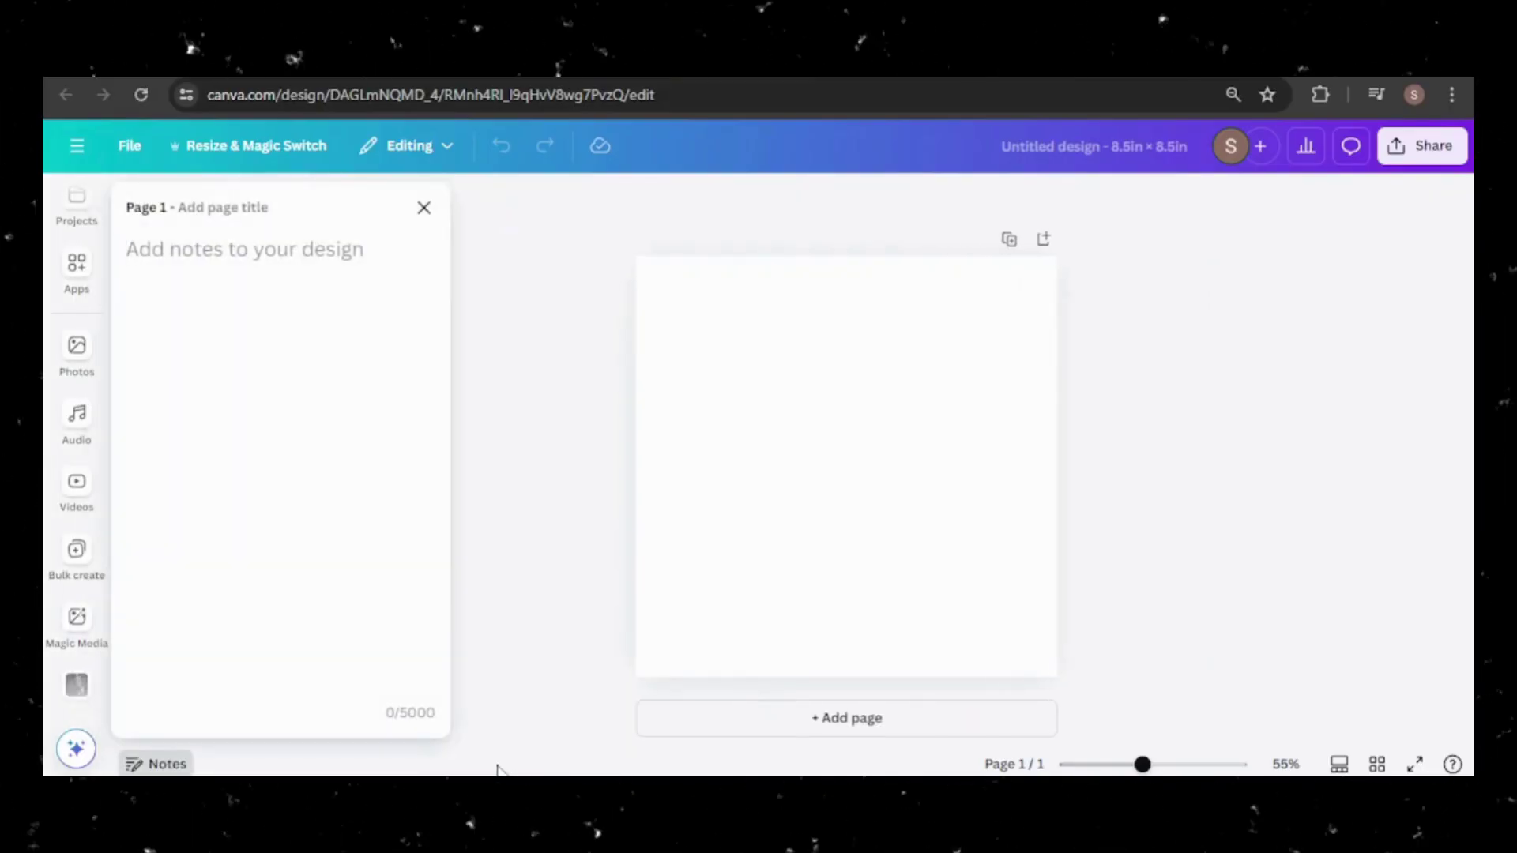
{"action": "right_click", "coordinate": [215, 284]}
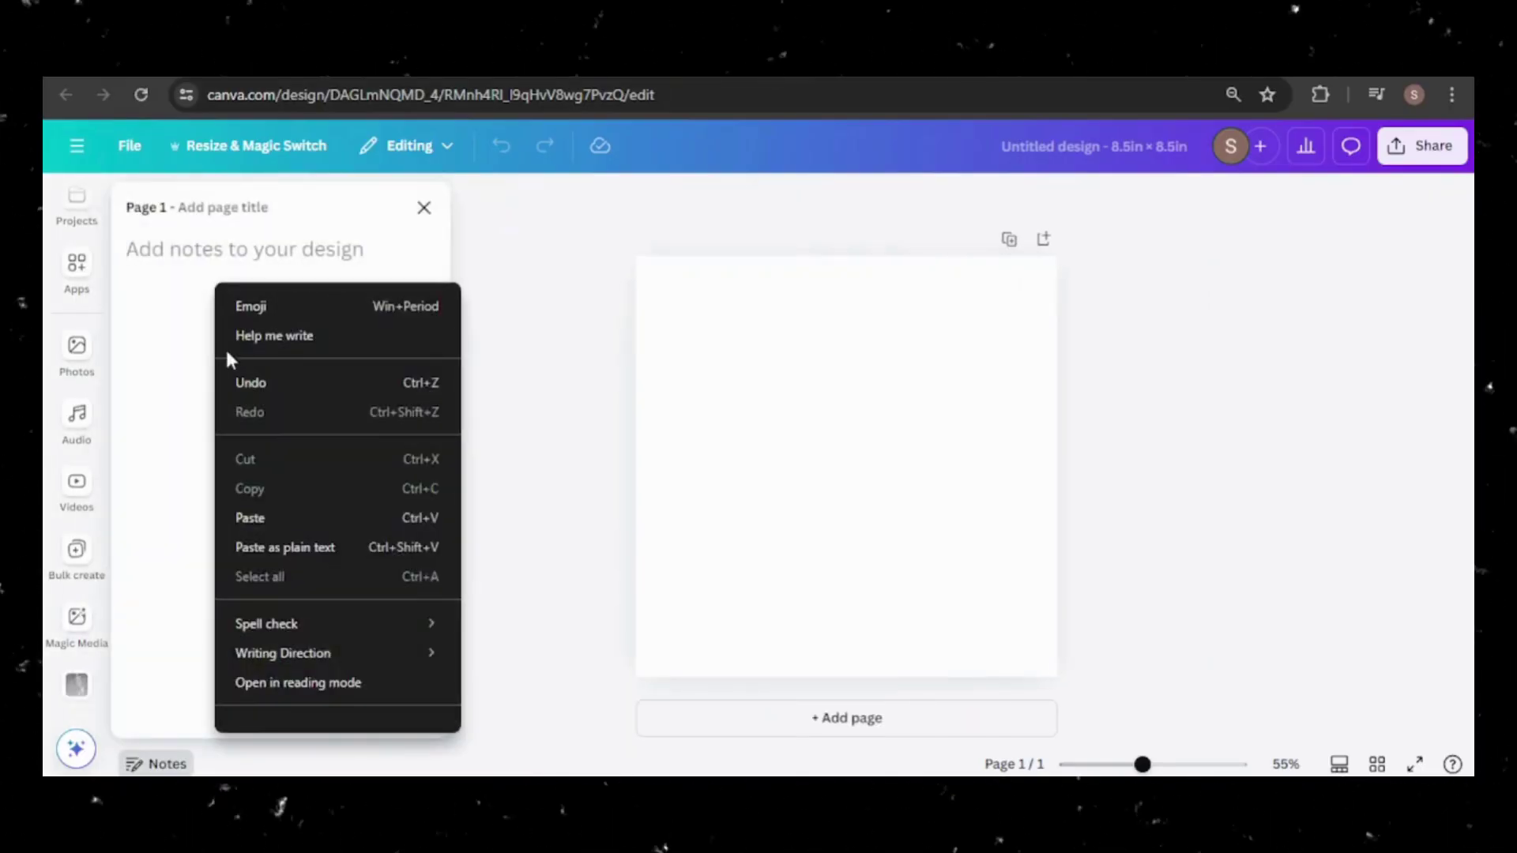
{"action": "left_click", "coordinate": [250, 517]}
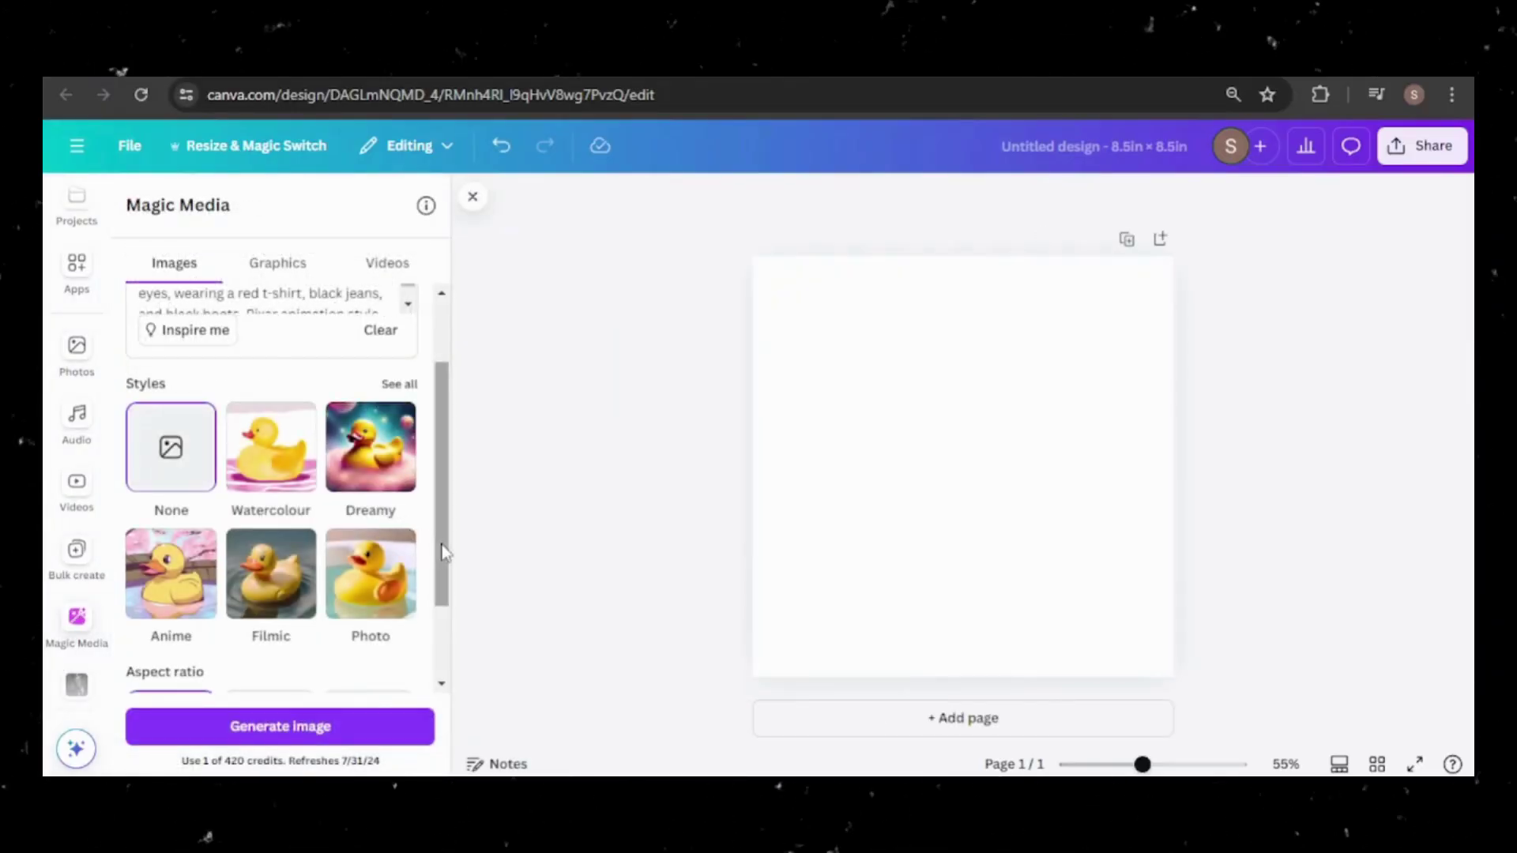
- Keep the Square aspect ratio and generate four images of the boy in a red t-shirt
{"action": "left_click_drag", "start_coordinate": [444, 550], "coordinate": [446, 630]}
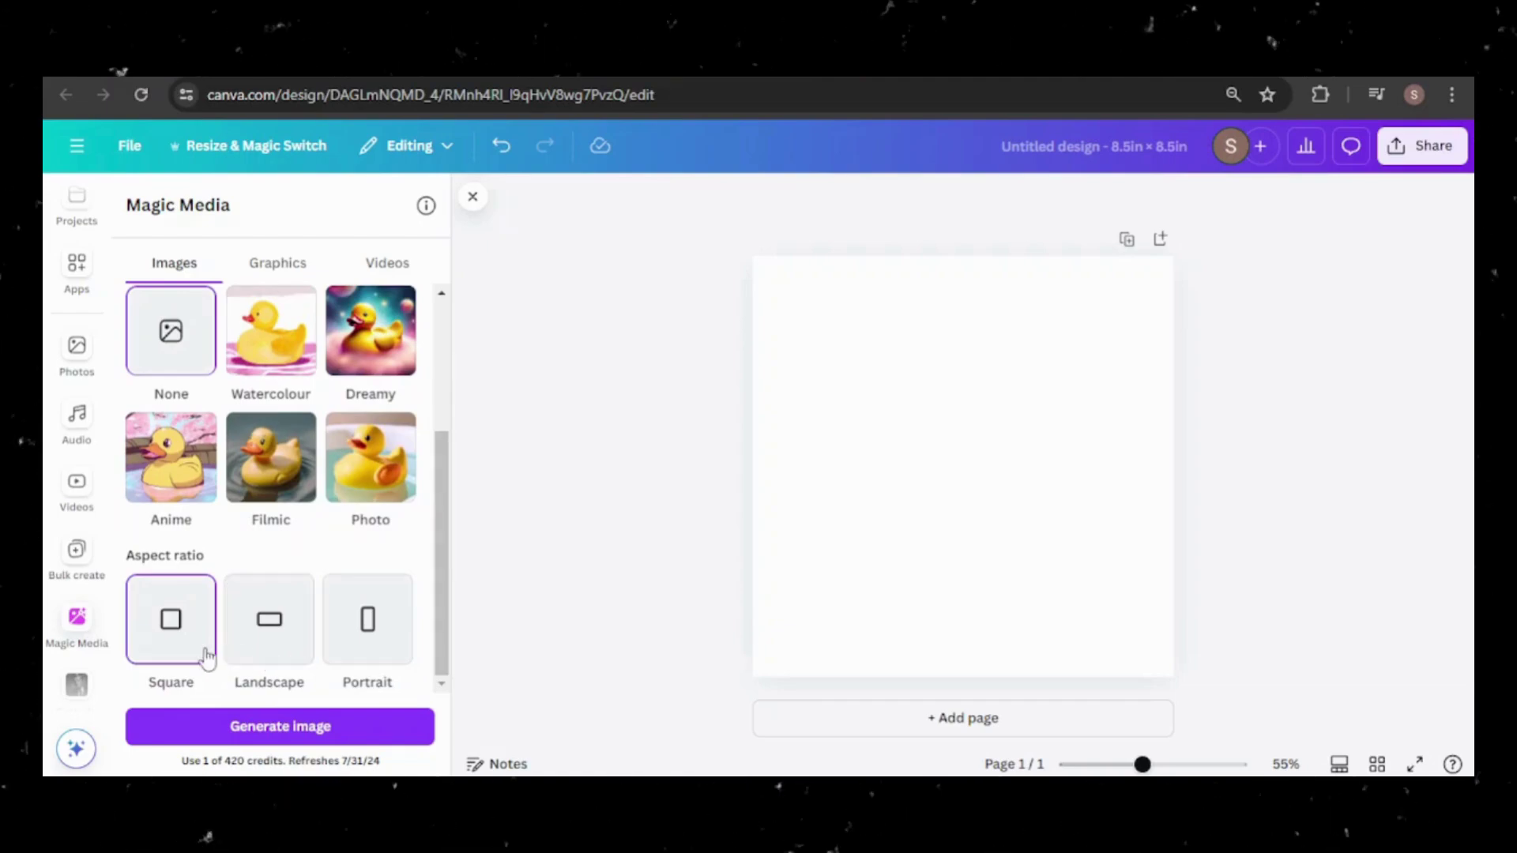
{"action": "left_click", "coordinate": [274, 731]}
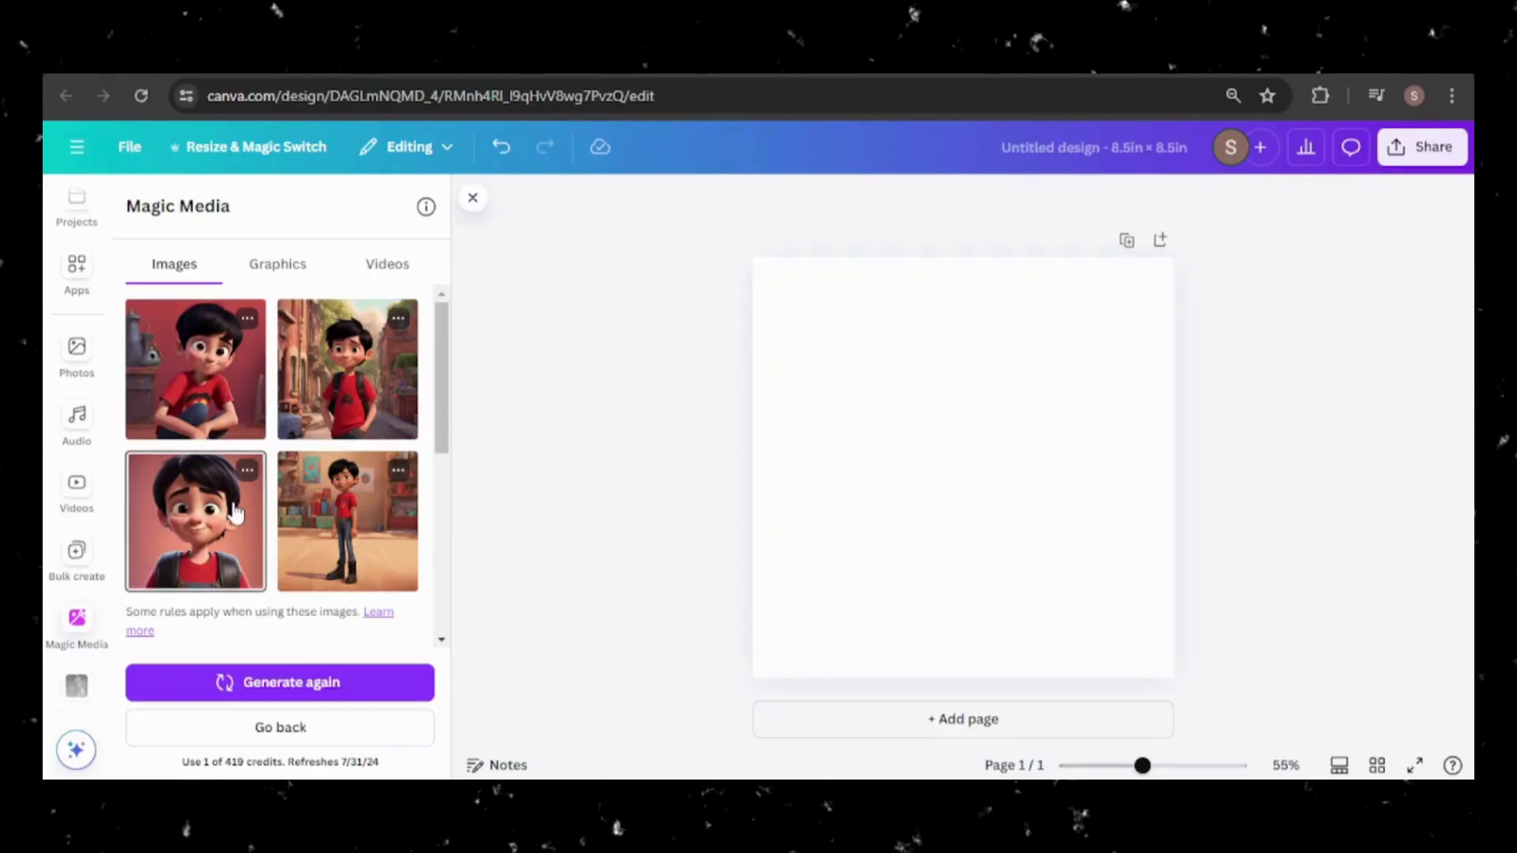
- Place the first two generated boy images side by side across the top, each 4.2 × 4.2
{"action": "left_click", "coordinate": [224, 389]}
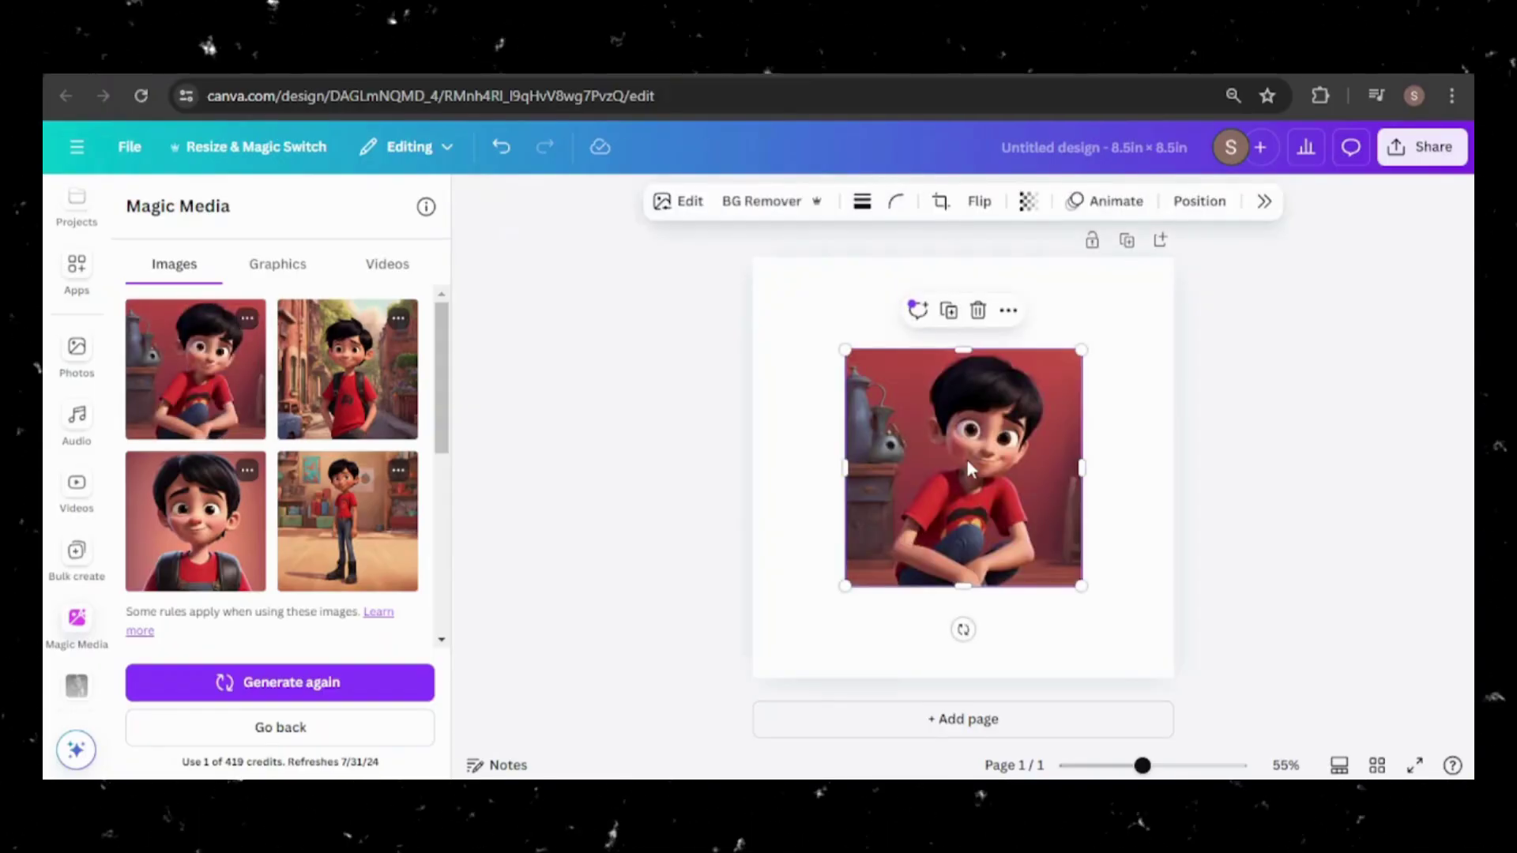
{"action": "left_click_drag", "start_coordinate": [966, 459], "coordinate": [870, 365]}
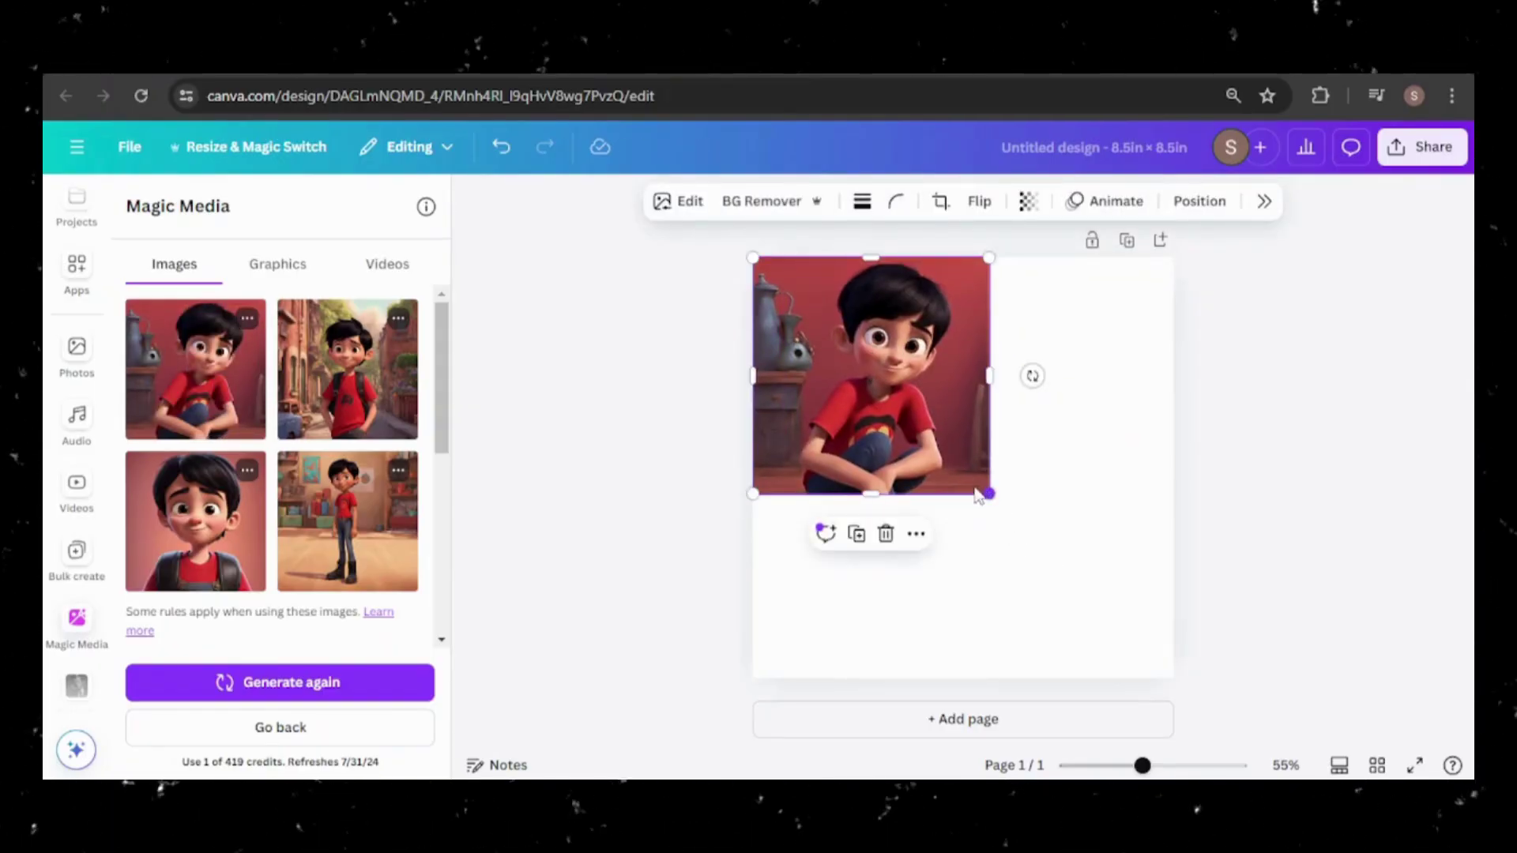
{"action": "left_click_drag", "start_coordinate": [979, 496], "coordinate": [963, 467]}
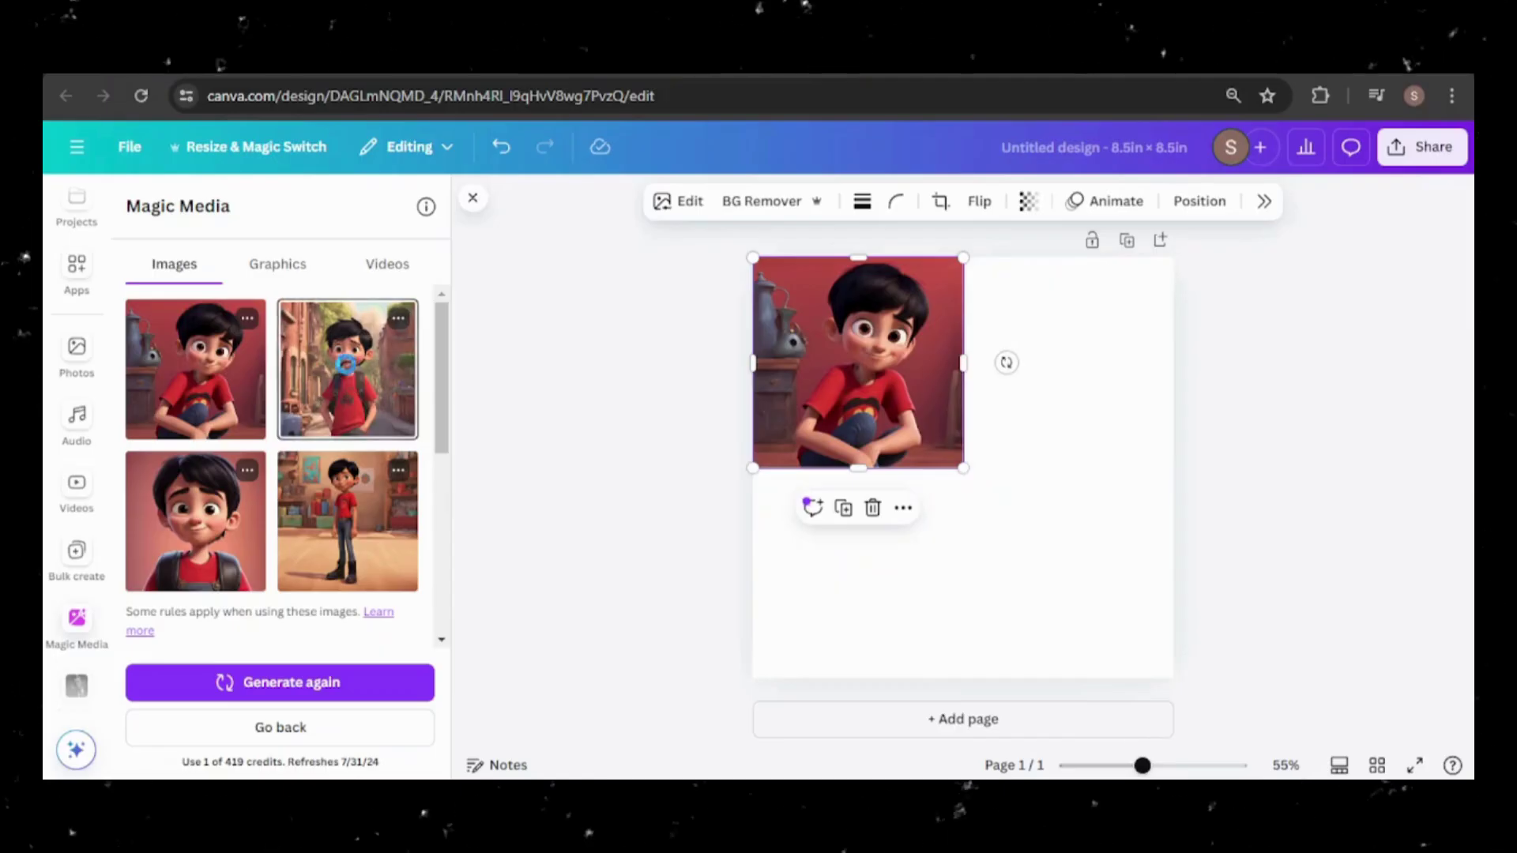
{"action": "left_click", "coordinate": [346, 364]}
{"action": "left_click_drag", "start_coordinate": [983, 510], "coordinate": [1073, 418]}
{"action": "left_click_drag", "start_coordinate": [952, 482], "coordinate": [977, 459]}
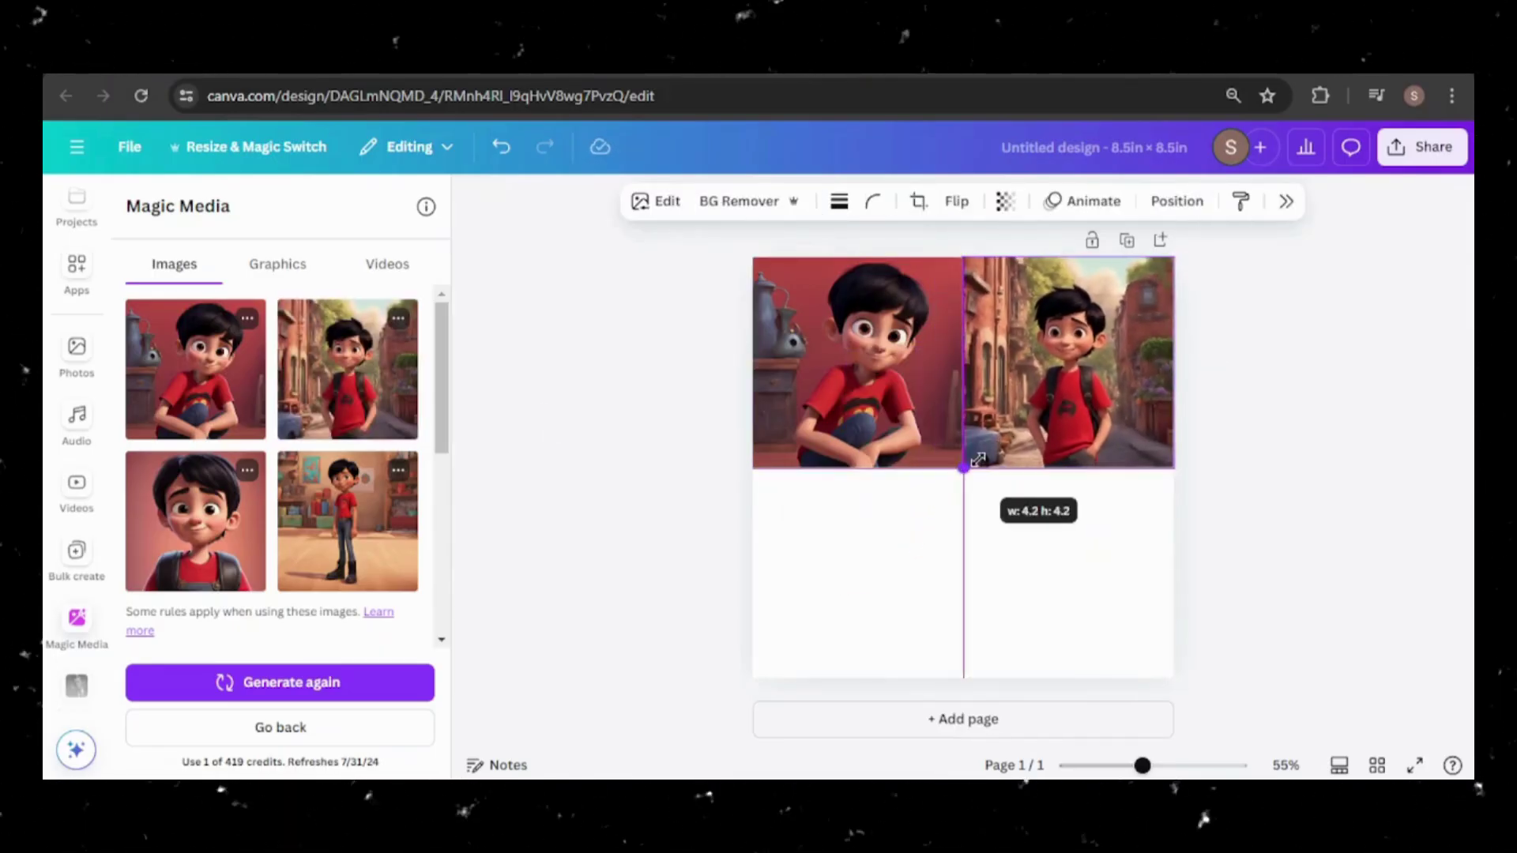
{"action": "left_click", "coordinate": [1212, 359]}
{"action": "scroll", "coordinate": [380, 482], "scroll_direction": "down", "scroll_amount": 5}
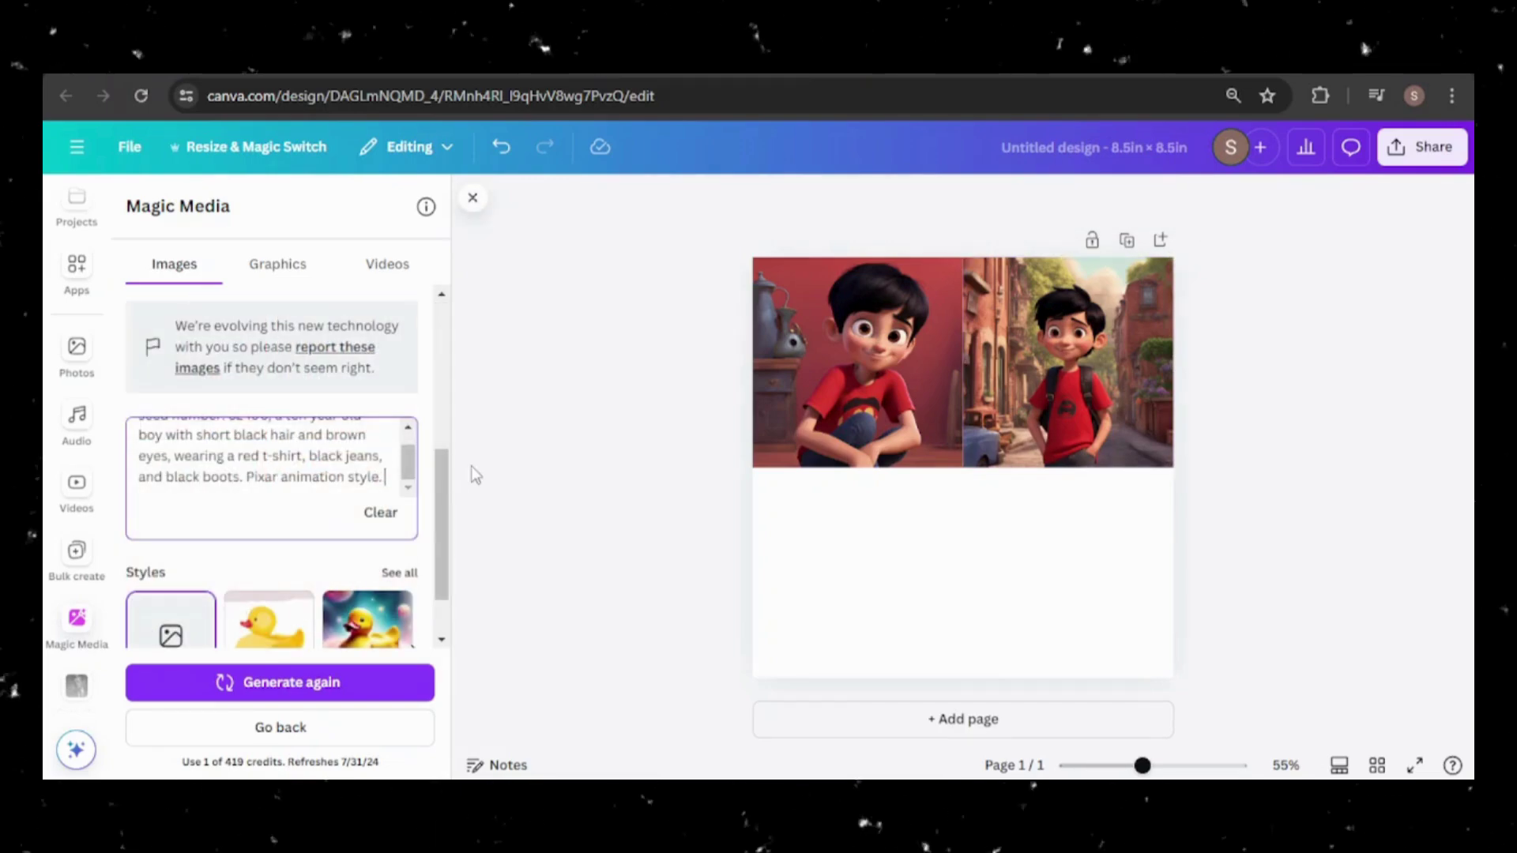
- End the prompt with 'Laughing.', regenerate, and place a new boy image in the bottom-left quarter
{"action": "type", "text": "Laughin"}
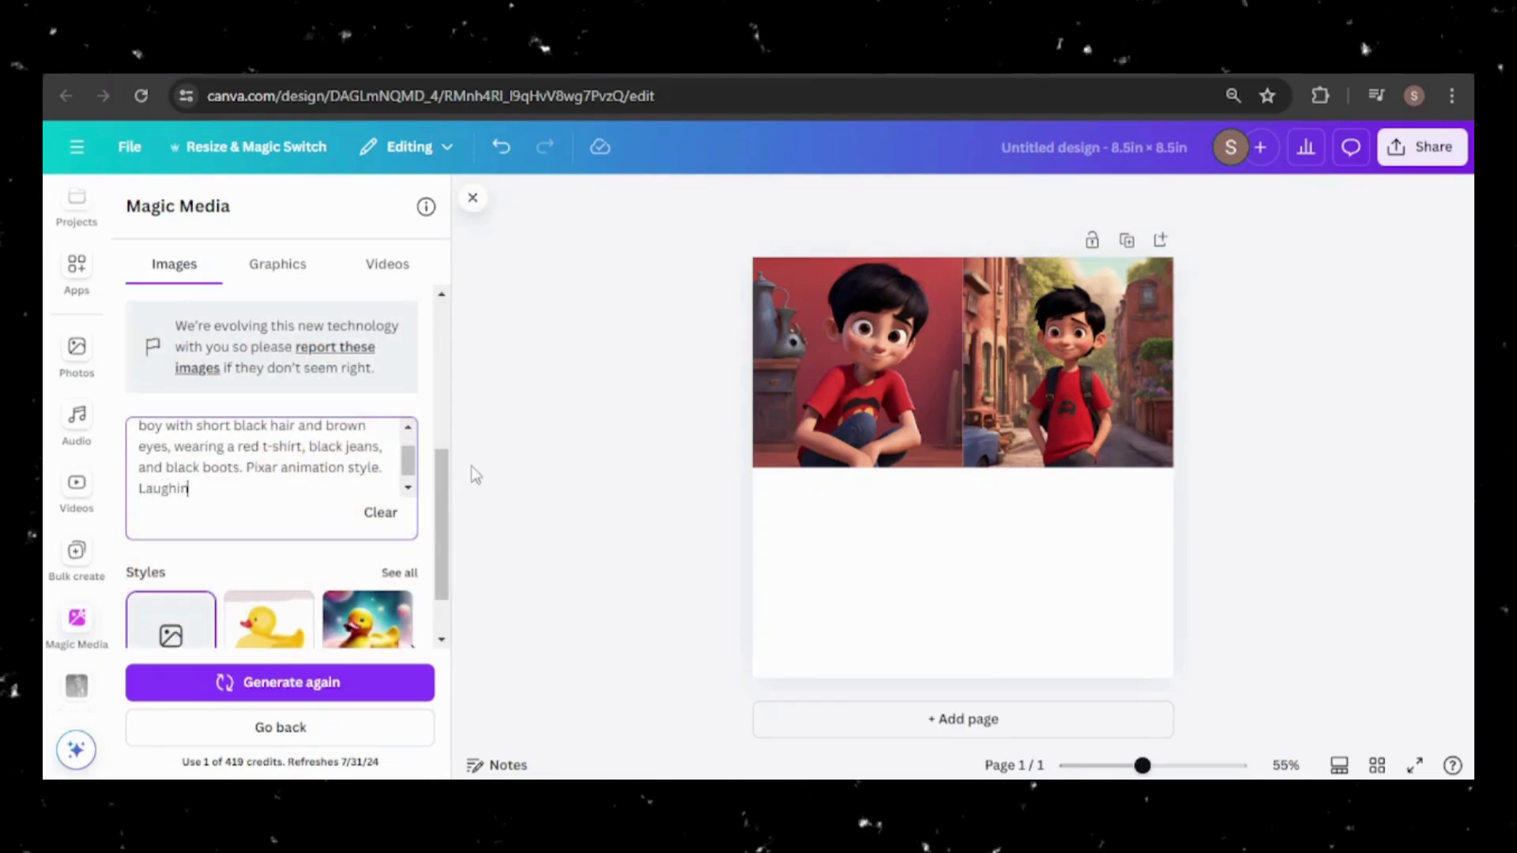
{"action": "type", "text": "g."}
{"action": "left_click", "coordinate": [258, 684]}
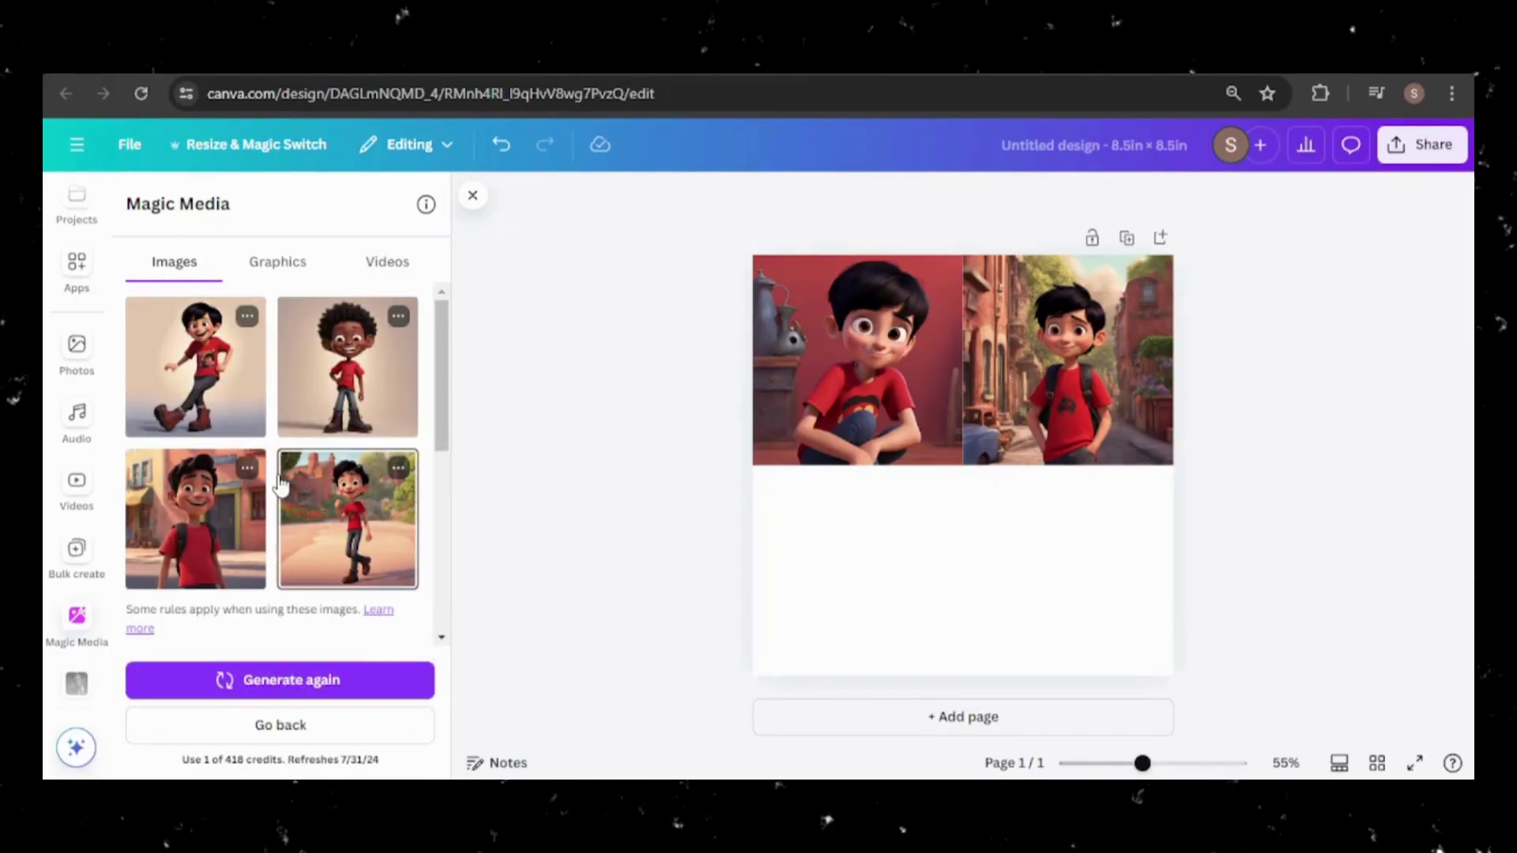
{"action": "left_click", "coordinate": [197, 417]}
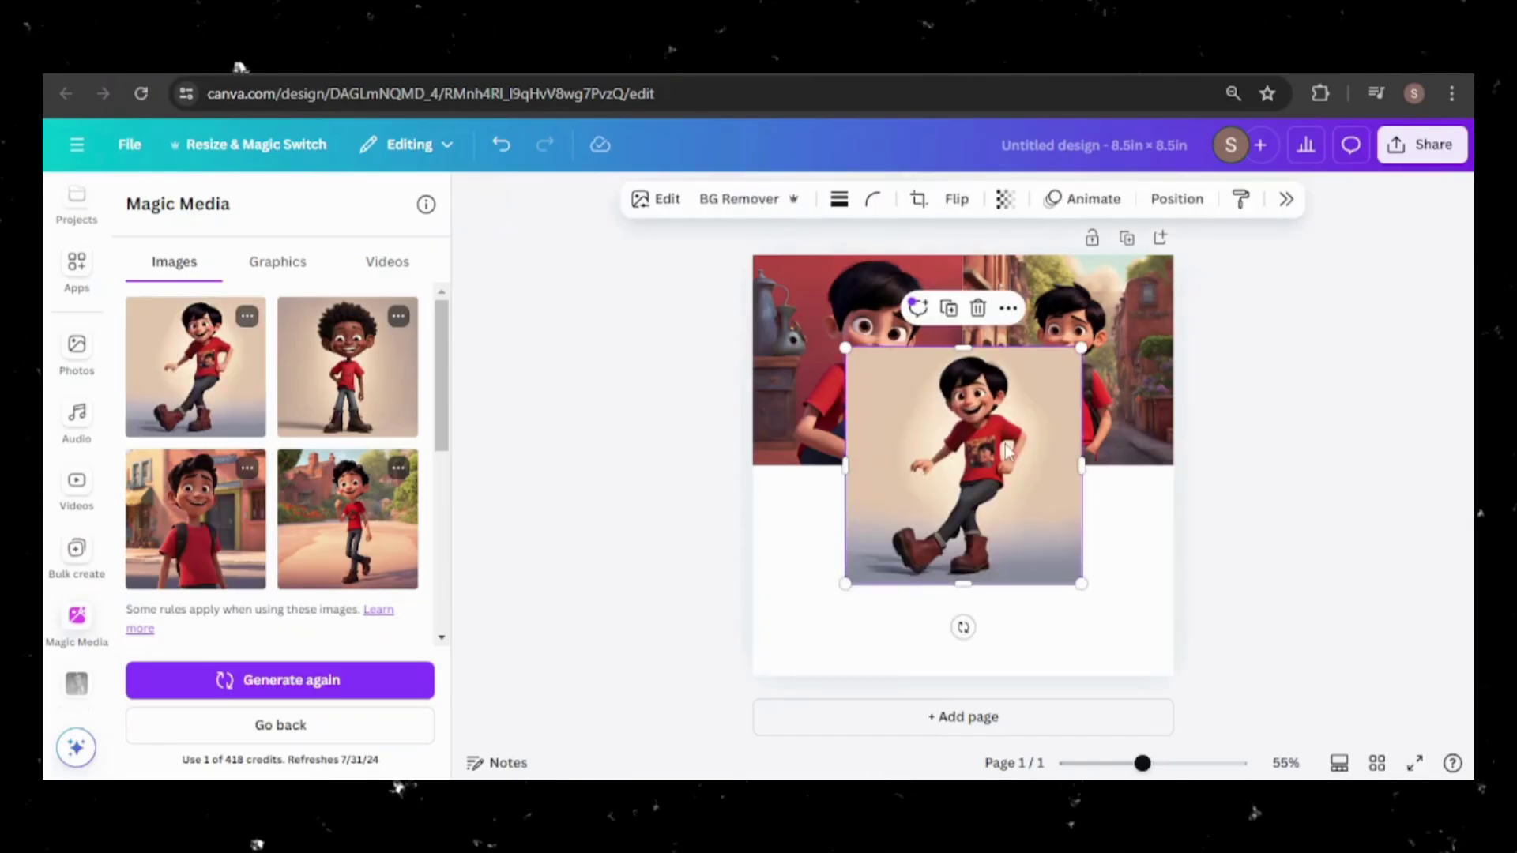
{"action": "left_click_drag", "start_coordinate": [989, 427], "coordinate": [963, 466]}
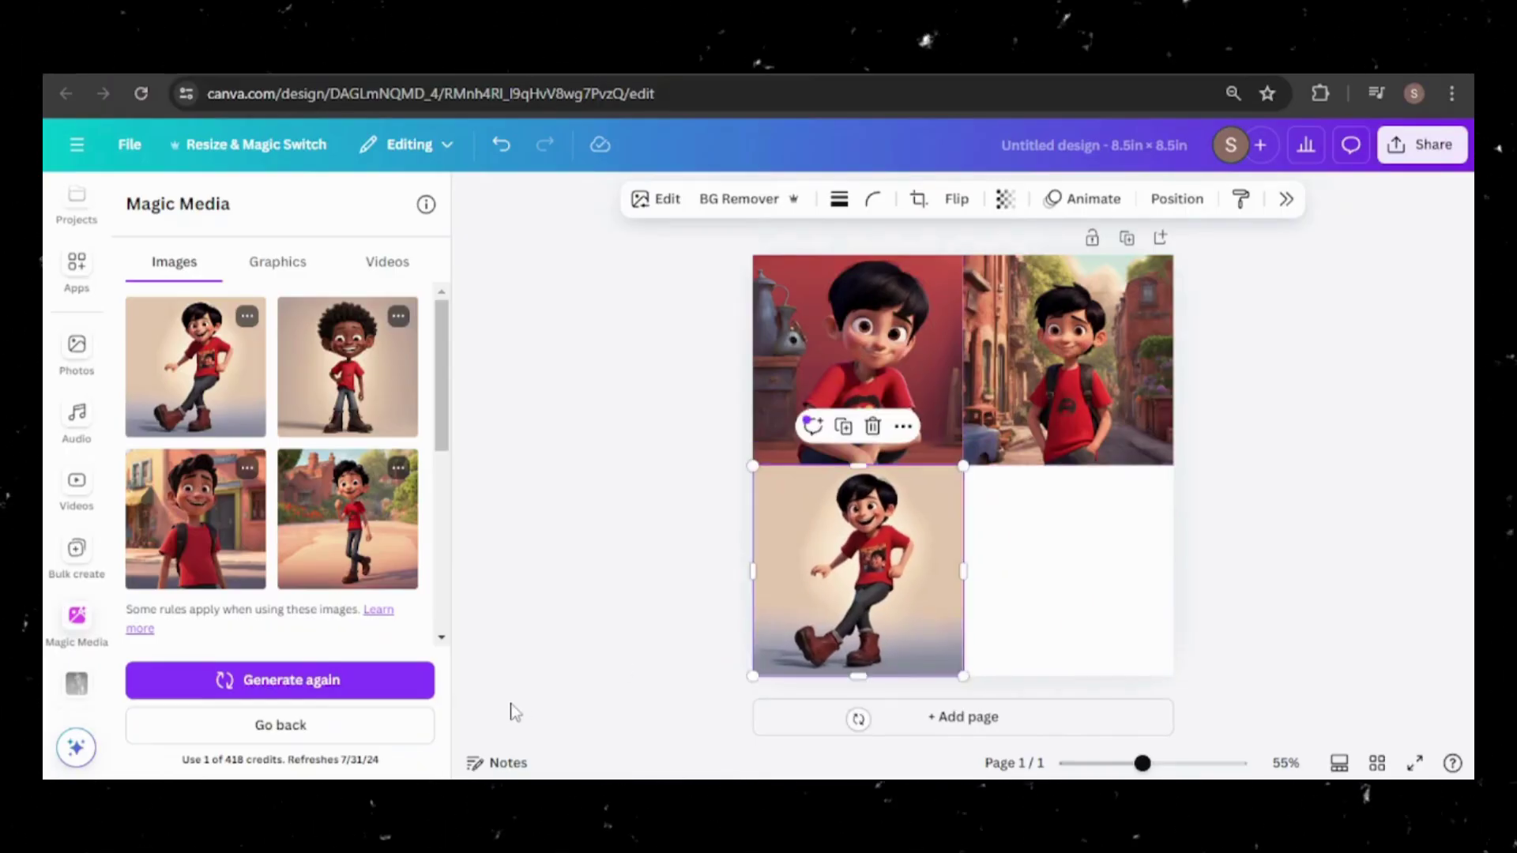
- Generate a fresh batch and fit its first image into the empty bottom-right quarter
{"action": "left_click", "coordinate": [229, 694]}
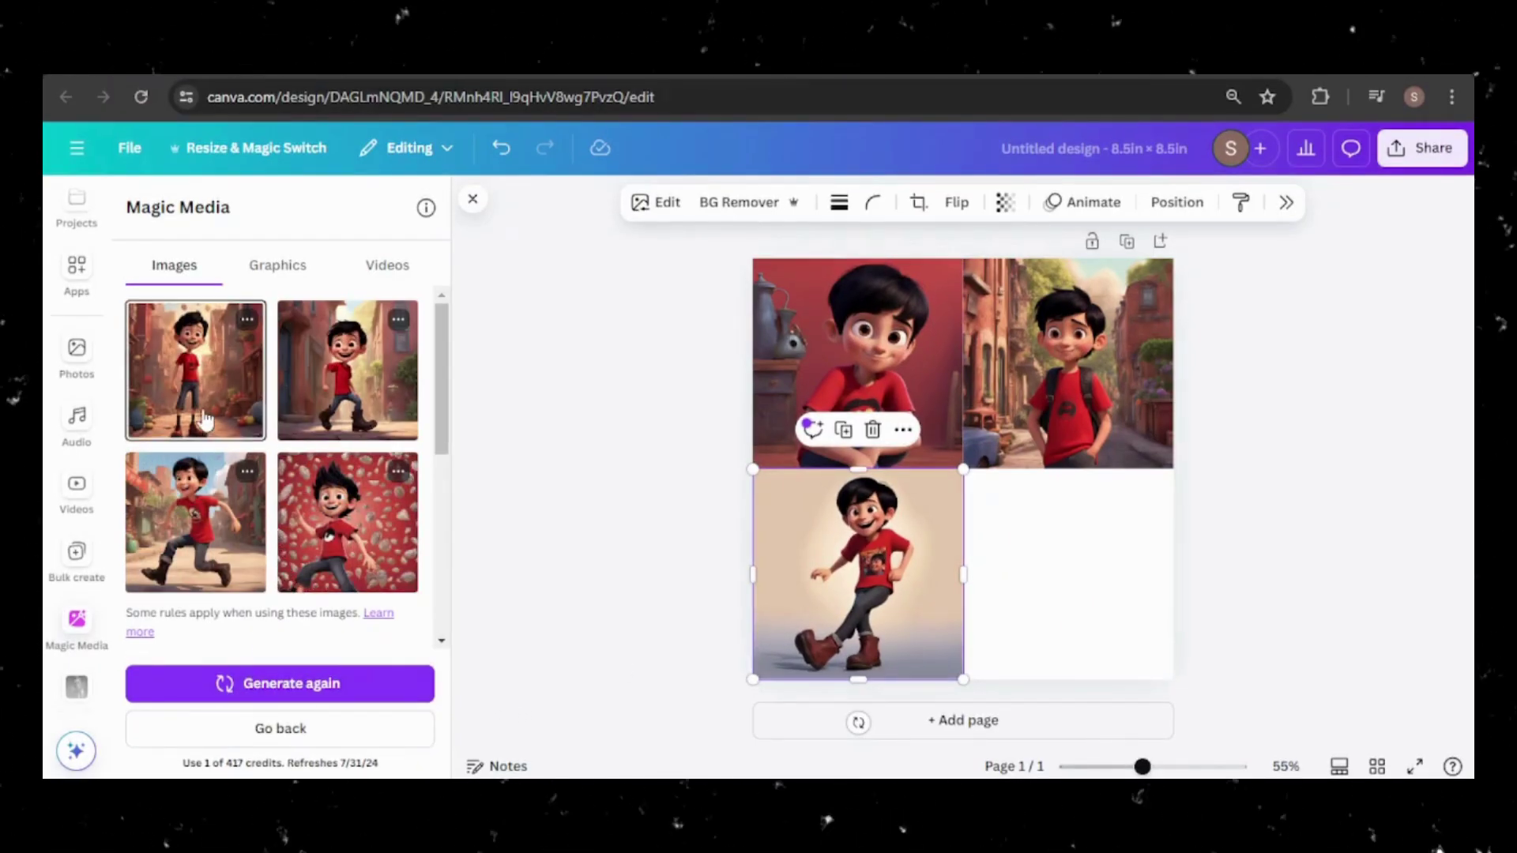
{"action": "left_click", "coordinate": [202, 412]}
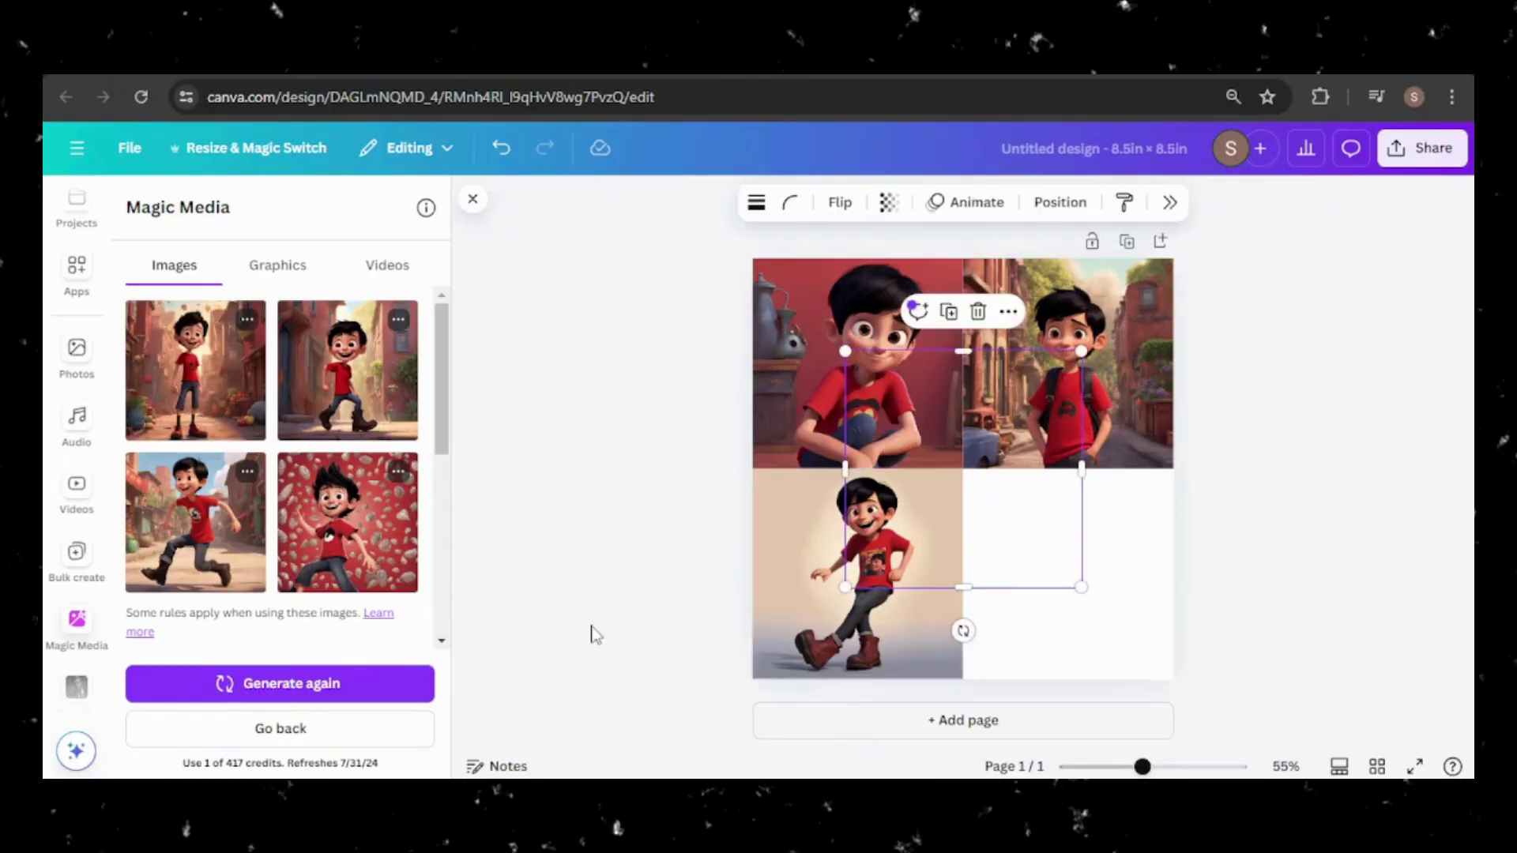
{"action": "left_click_drag", "start_coordinate": [956, 429], "coordinate": [1049, 520]}
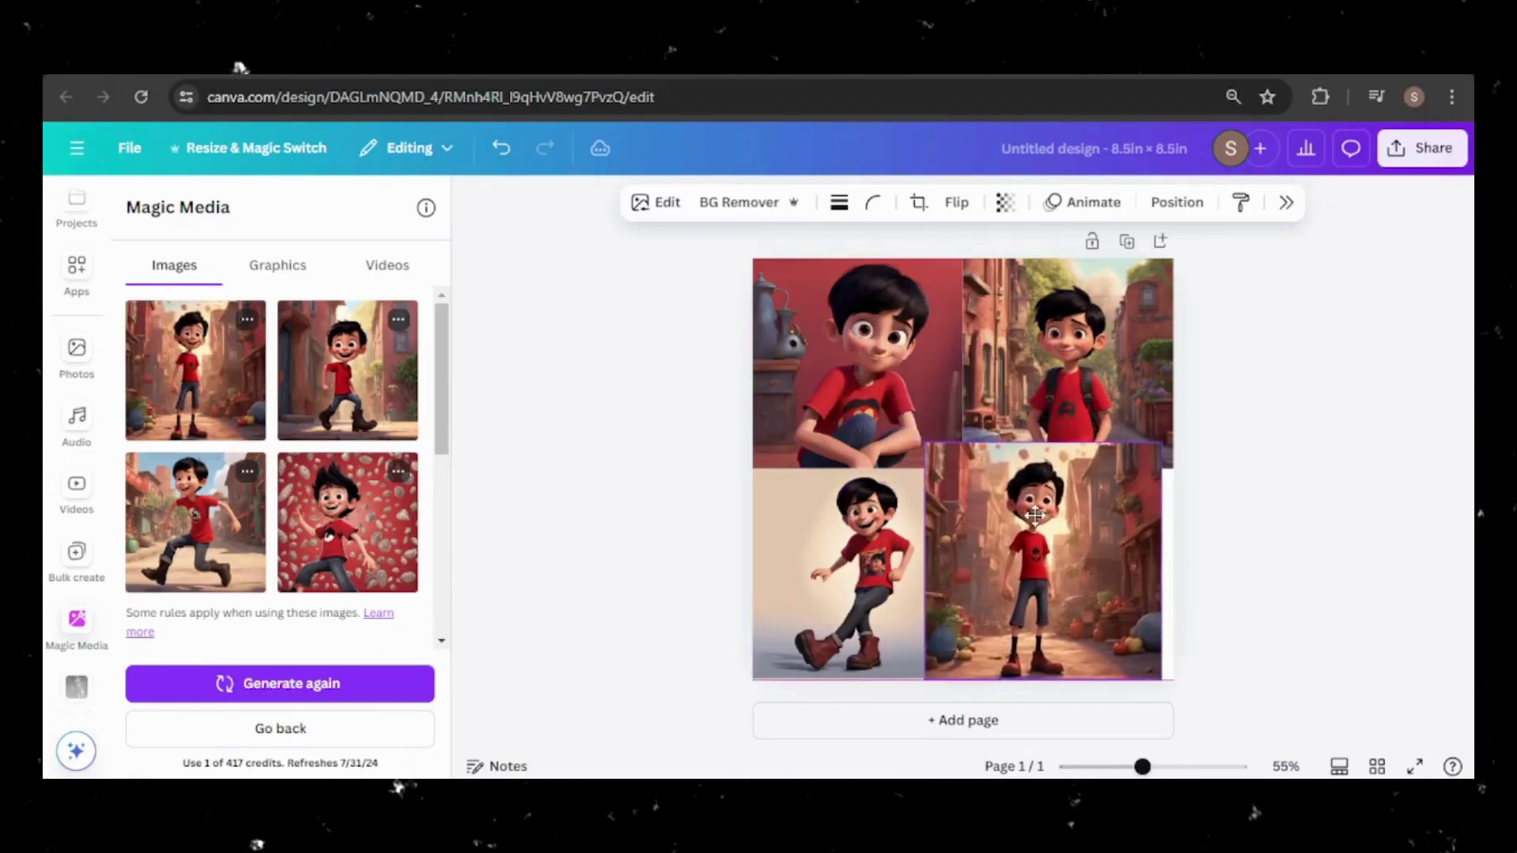
{"action": "left_click_drag", "start_coordinate": [941, 446], "coordinate": [963, 469]}
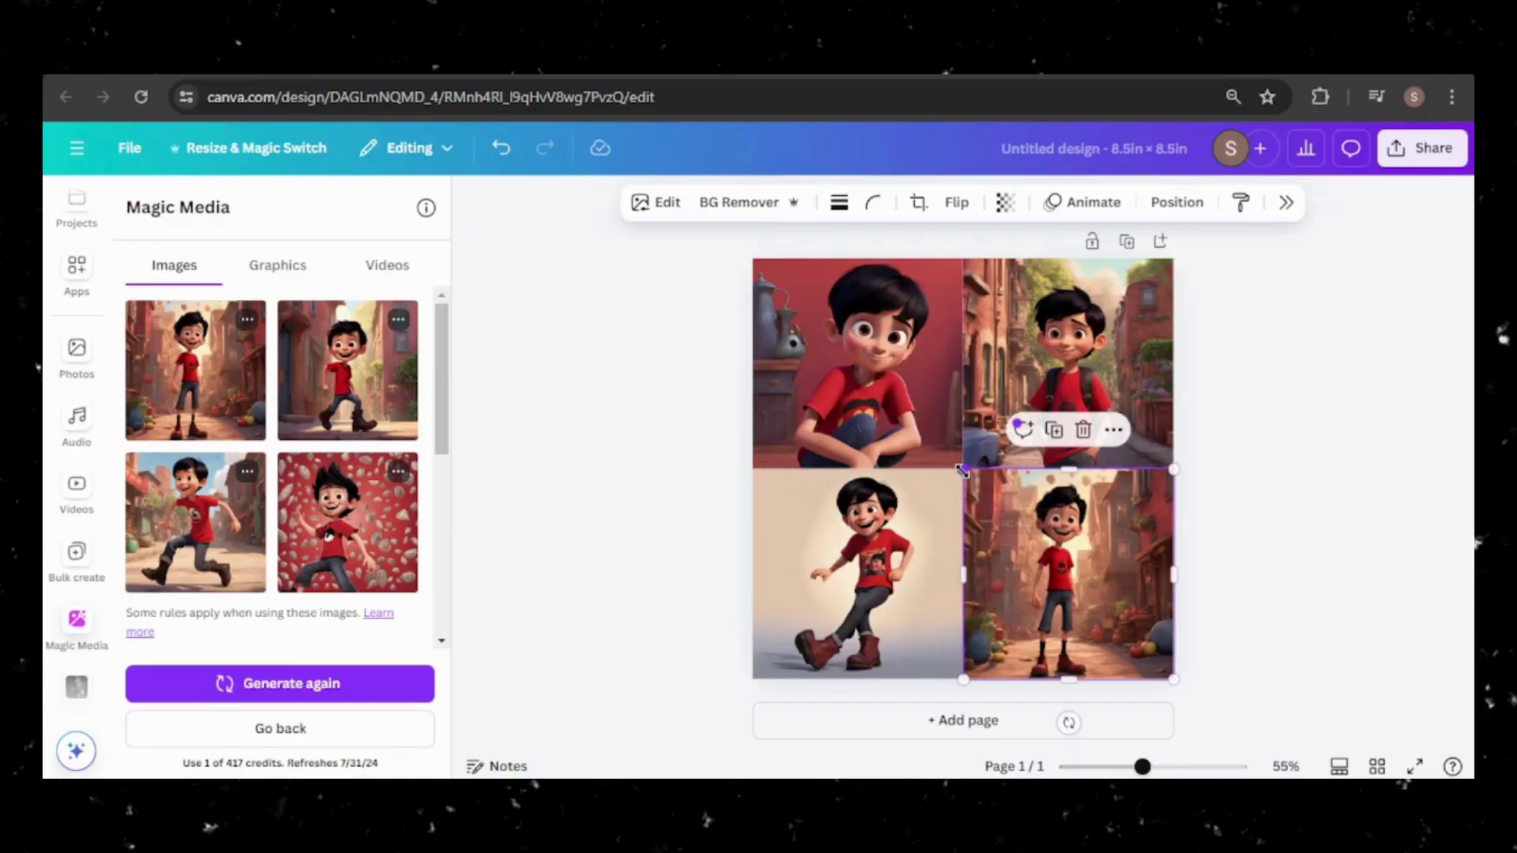
- Change the prompt's last word to 'Running.' and generate two batches of running-boy images
{"action": "left_click_drag", "start_coordinate": [441, 439], "coordinate": [453, 580]}
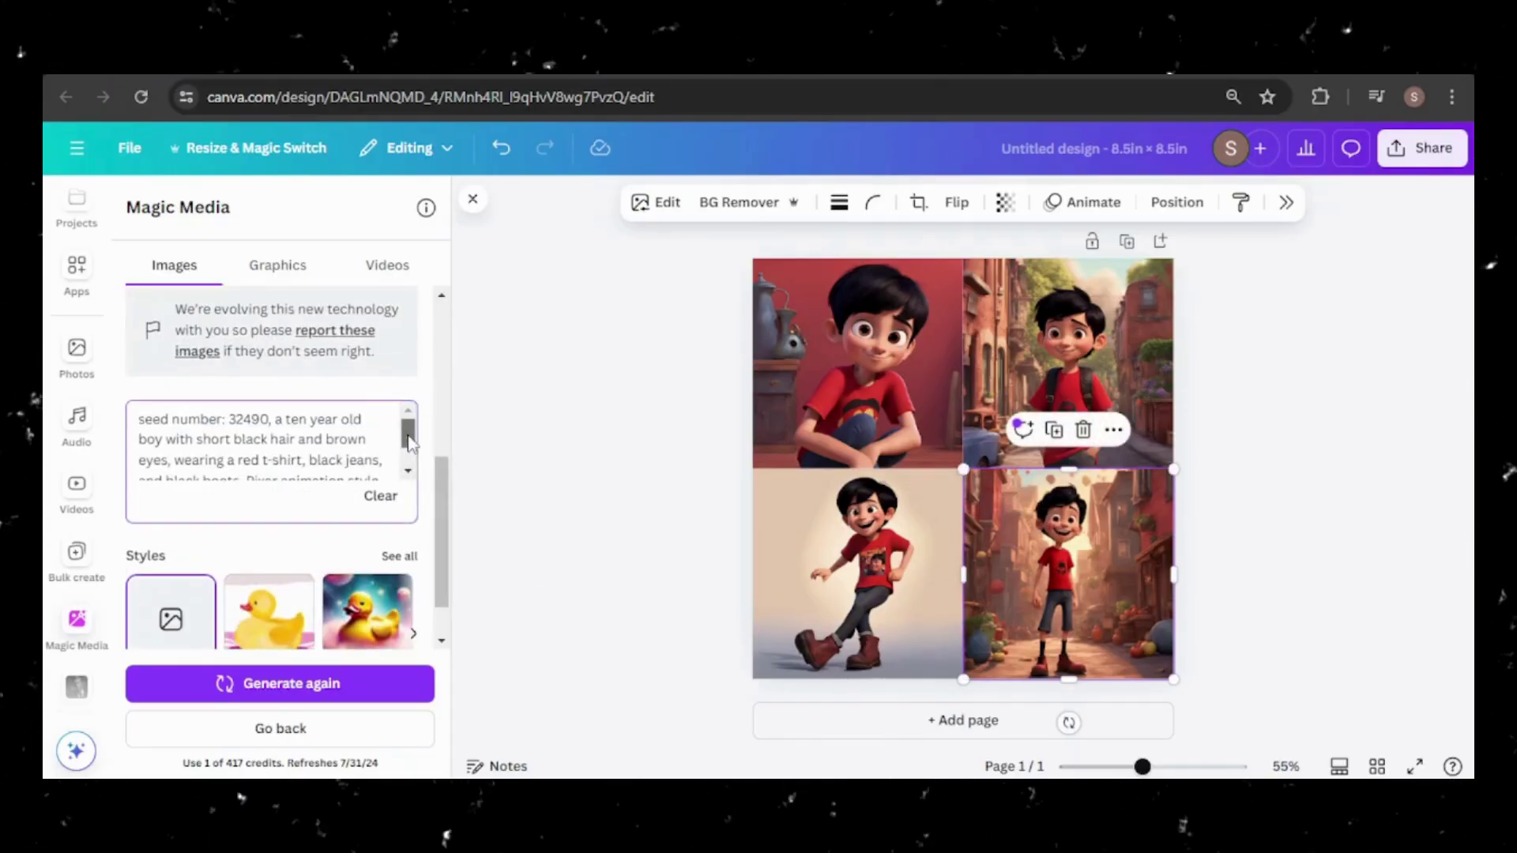
{"action": "scroll", "coordinate": [243, 458], "scroll_direction": "down", "scroll_amount": 2}
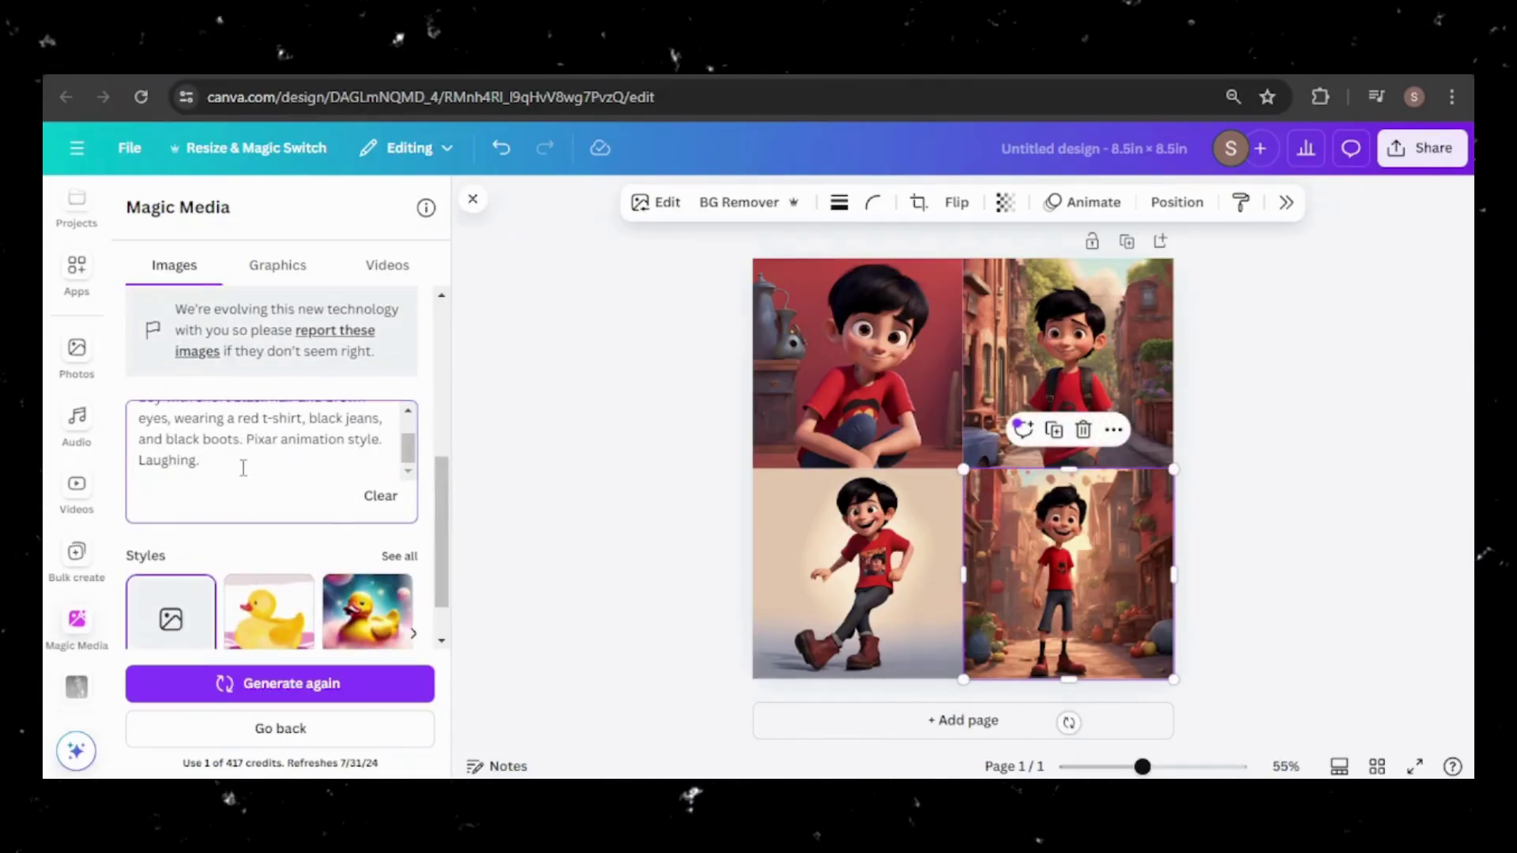
{"action": "key", "text": "BackSpace"}
{"action": "key", "text": "BackSpace"}
{"action": "key", "text": "BackSpace"}
{"action": "key", "text": "BackSpace"}
{"action": "key", "text": "BackSpace"}
{"action": "type", "text": "Runn"}
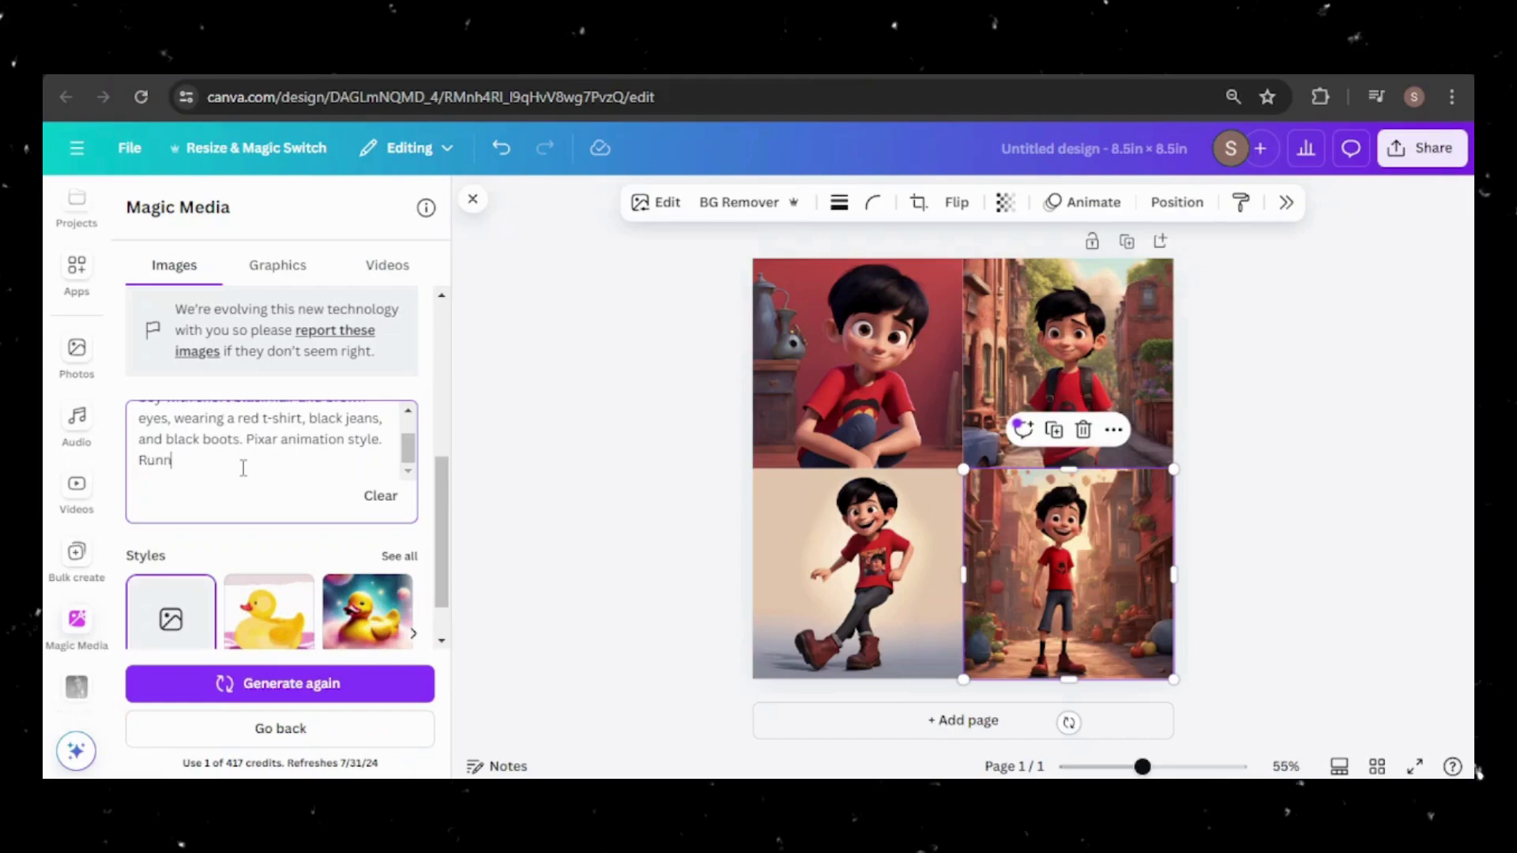
{"action": "type", "text": "ing."}
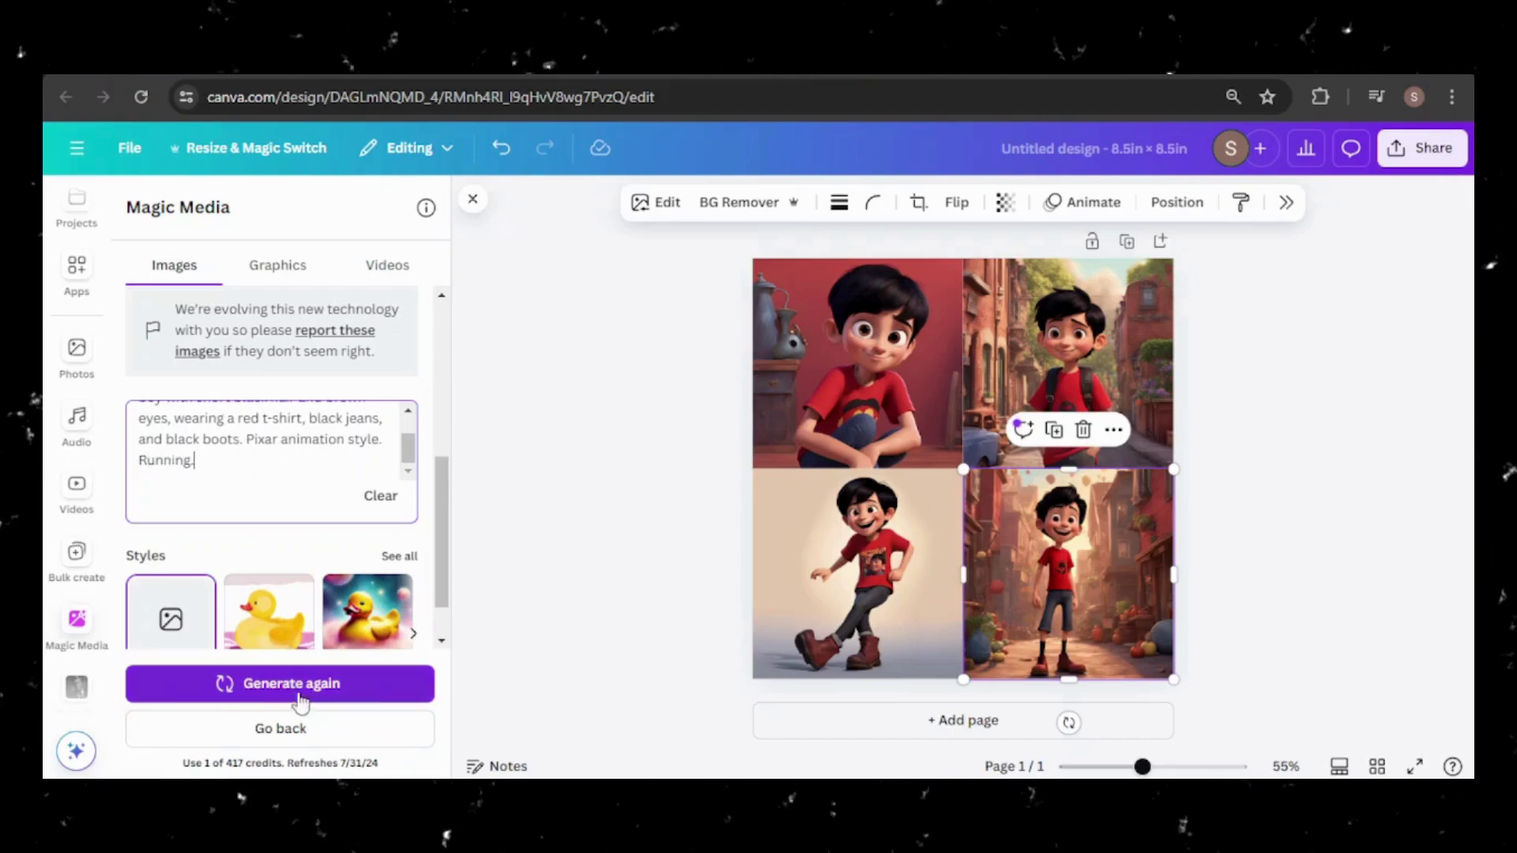
{"action": "left_click", "coordinate": [263, 683]}
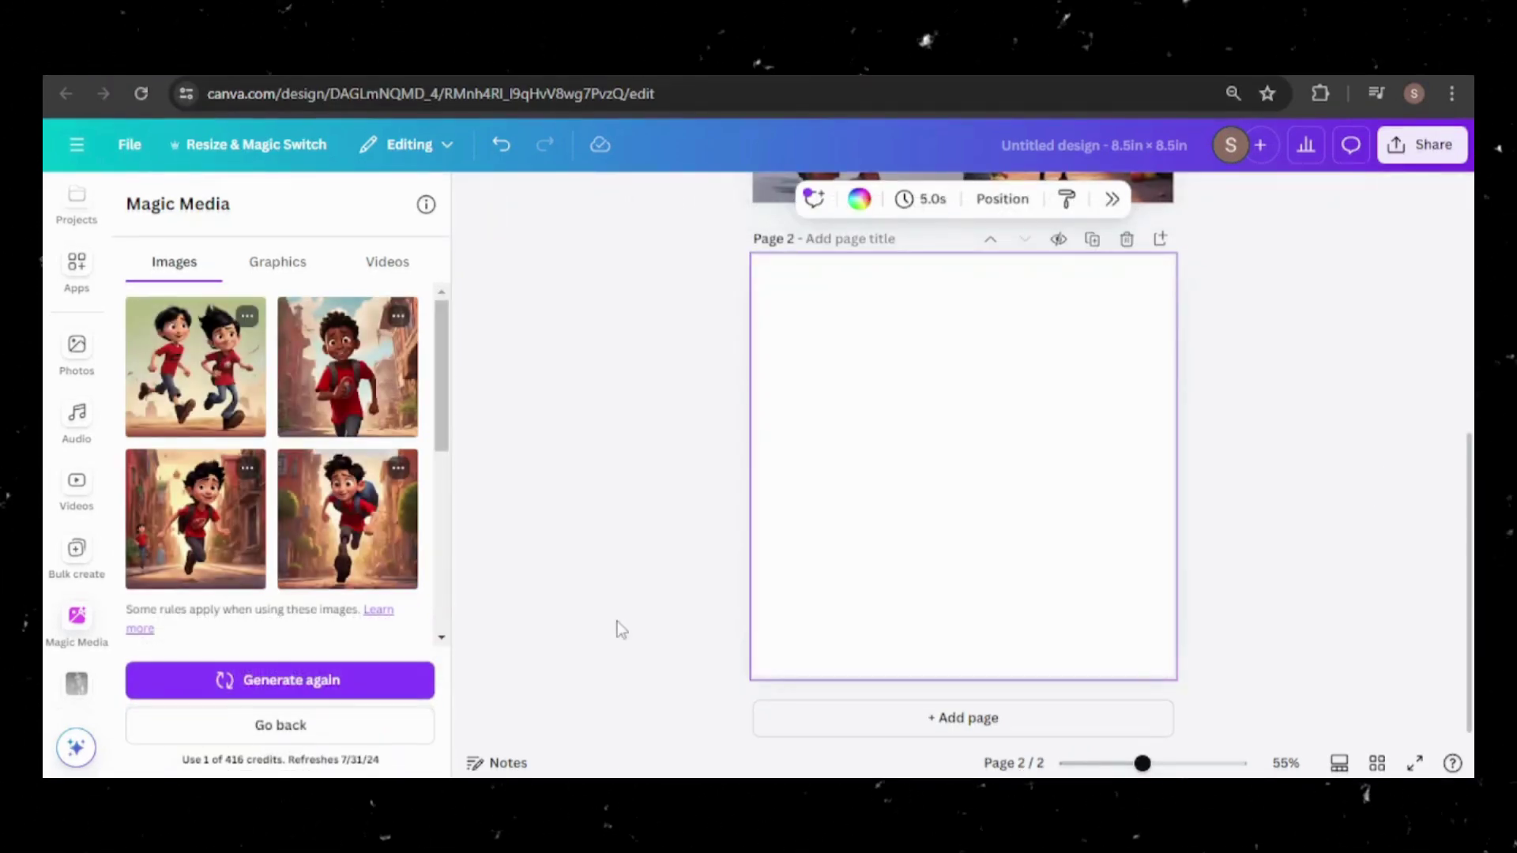
{"action": "left_click", "coordinate": [222, 681]}
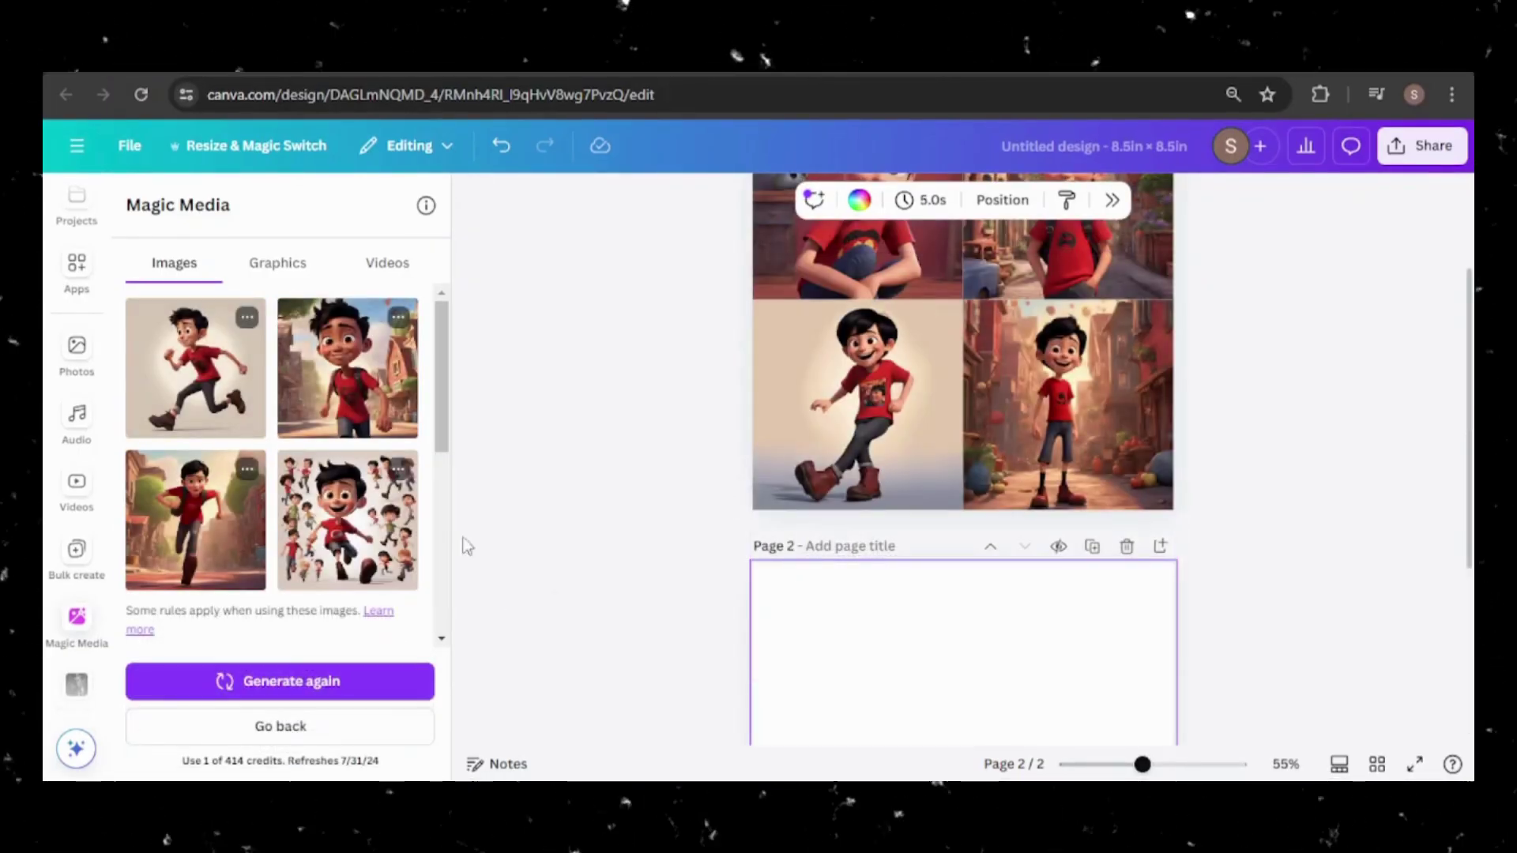
- Place a running-boy image in the top-left quarter of page 2
{"action": "left_click", "coordinate": [225, 521]}
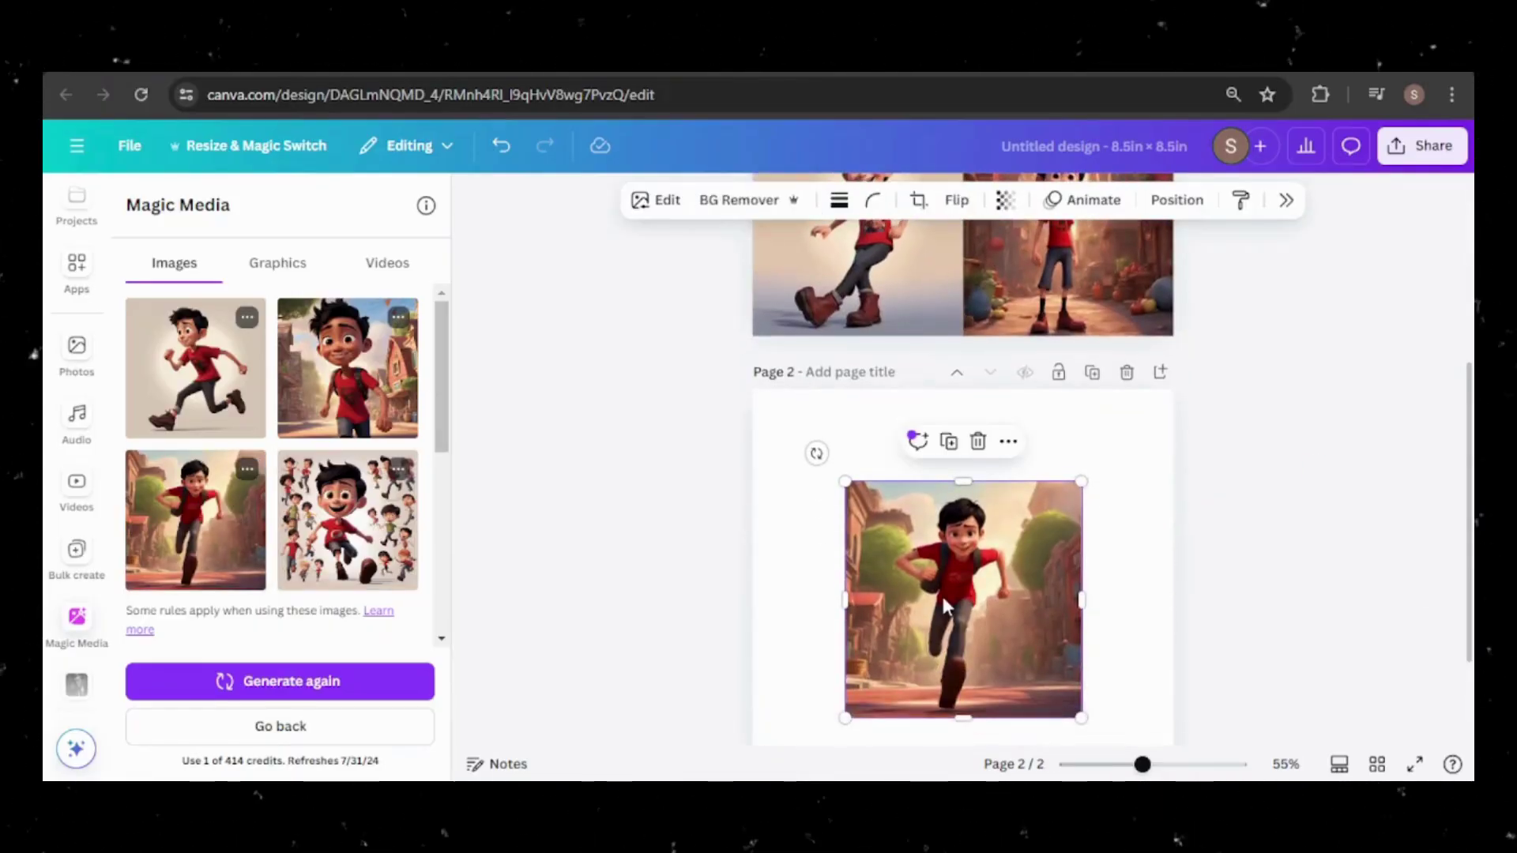
{"action": "left_click_drag", "start_coordinate": [894, 566], "coordinate": [801, 475]}
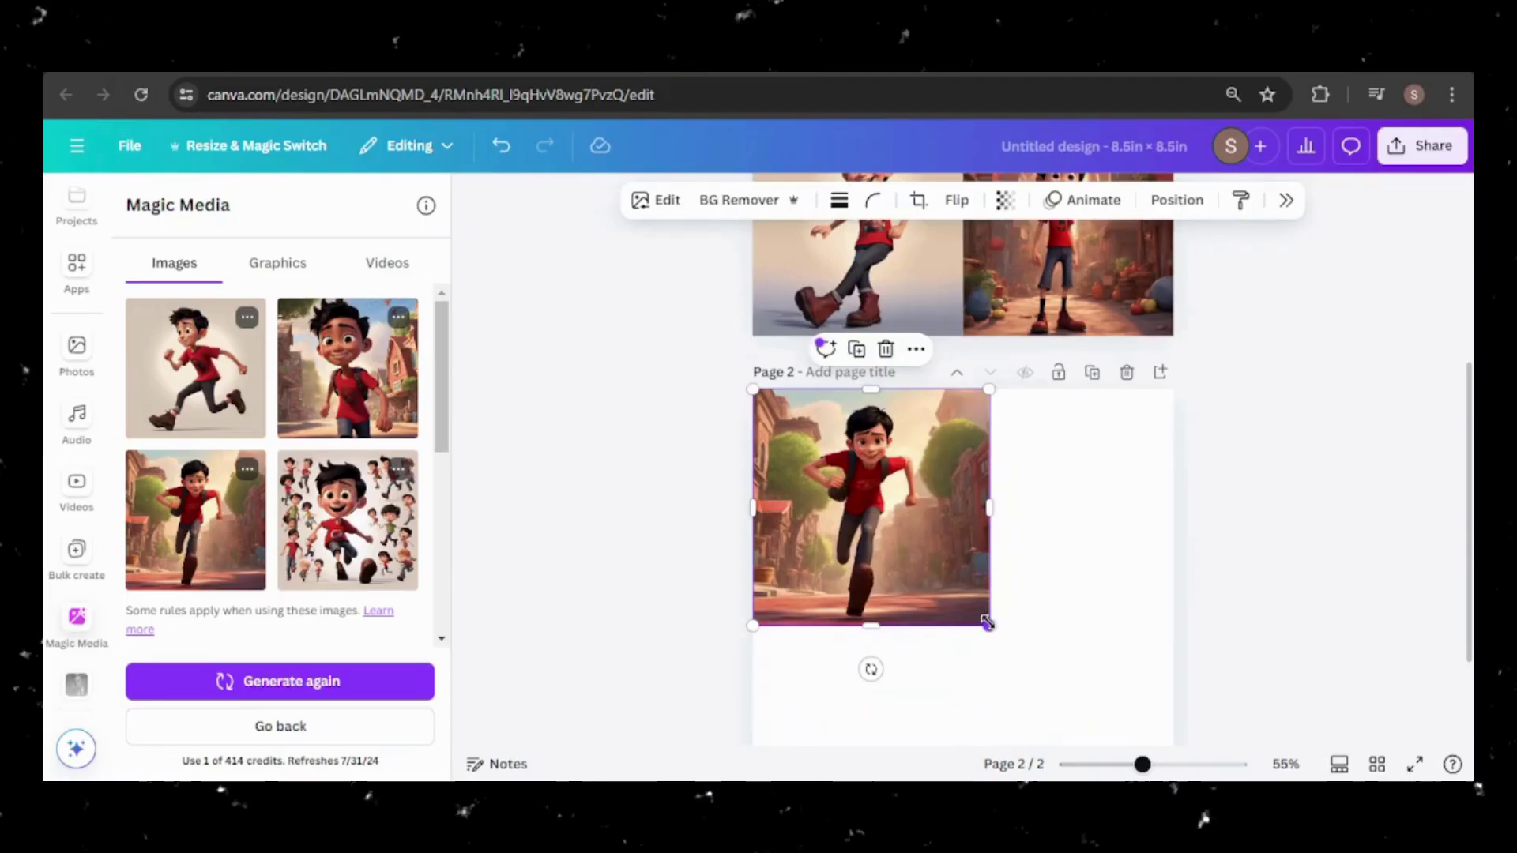
{"action": "left_click_drag", "start_coordinate": [987, 623], "coordinate": [964, 599]}
{"action": "left_click_drag", "start_coordinate": [441, 367], "coordinate": [461, 525]}
- Generate bike-riding boy images and fit one into page 2's top-right quarter beside the running boy
{"action": "scroll", "coordinate": [295, 458], "scroll_direction": "down", "scroll_amount": 1}
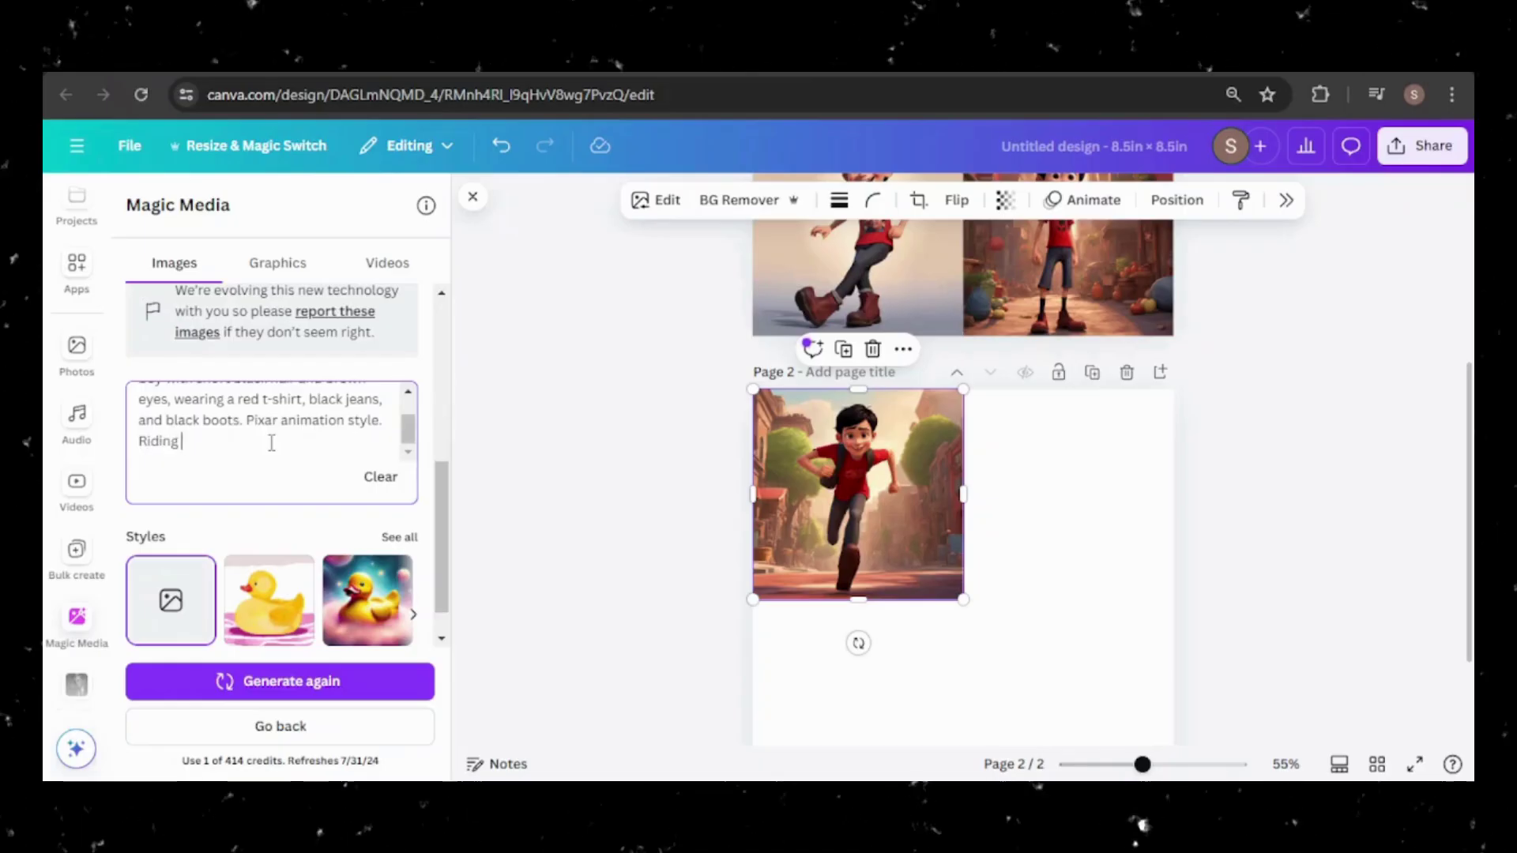
{"action": "left_click", "coordinate": [279, 682]}
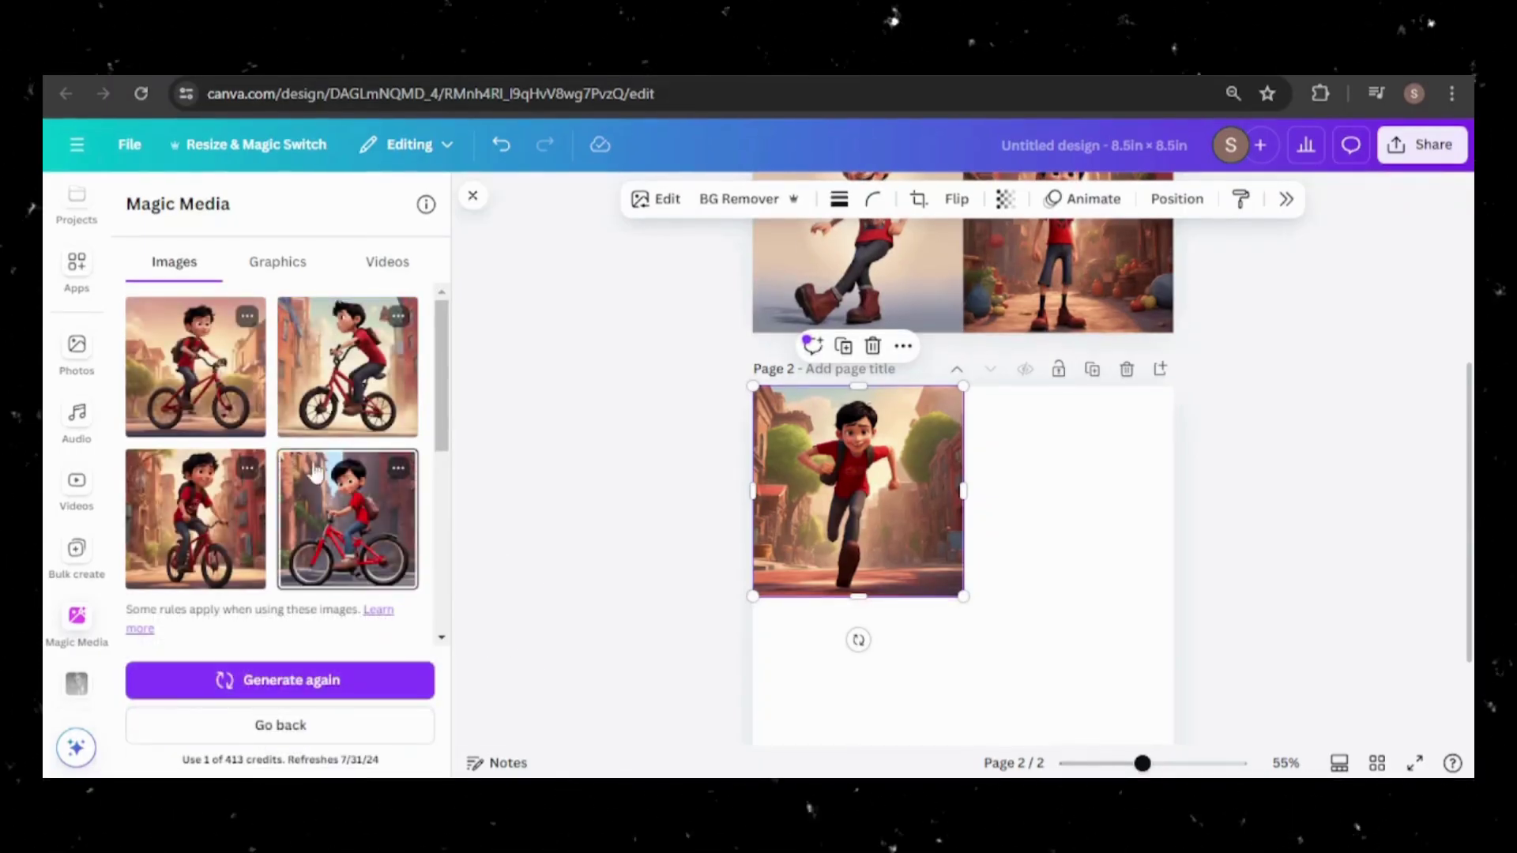
{"action": "left_click", "coordinate": [204, 357]}
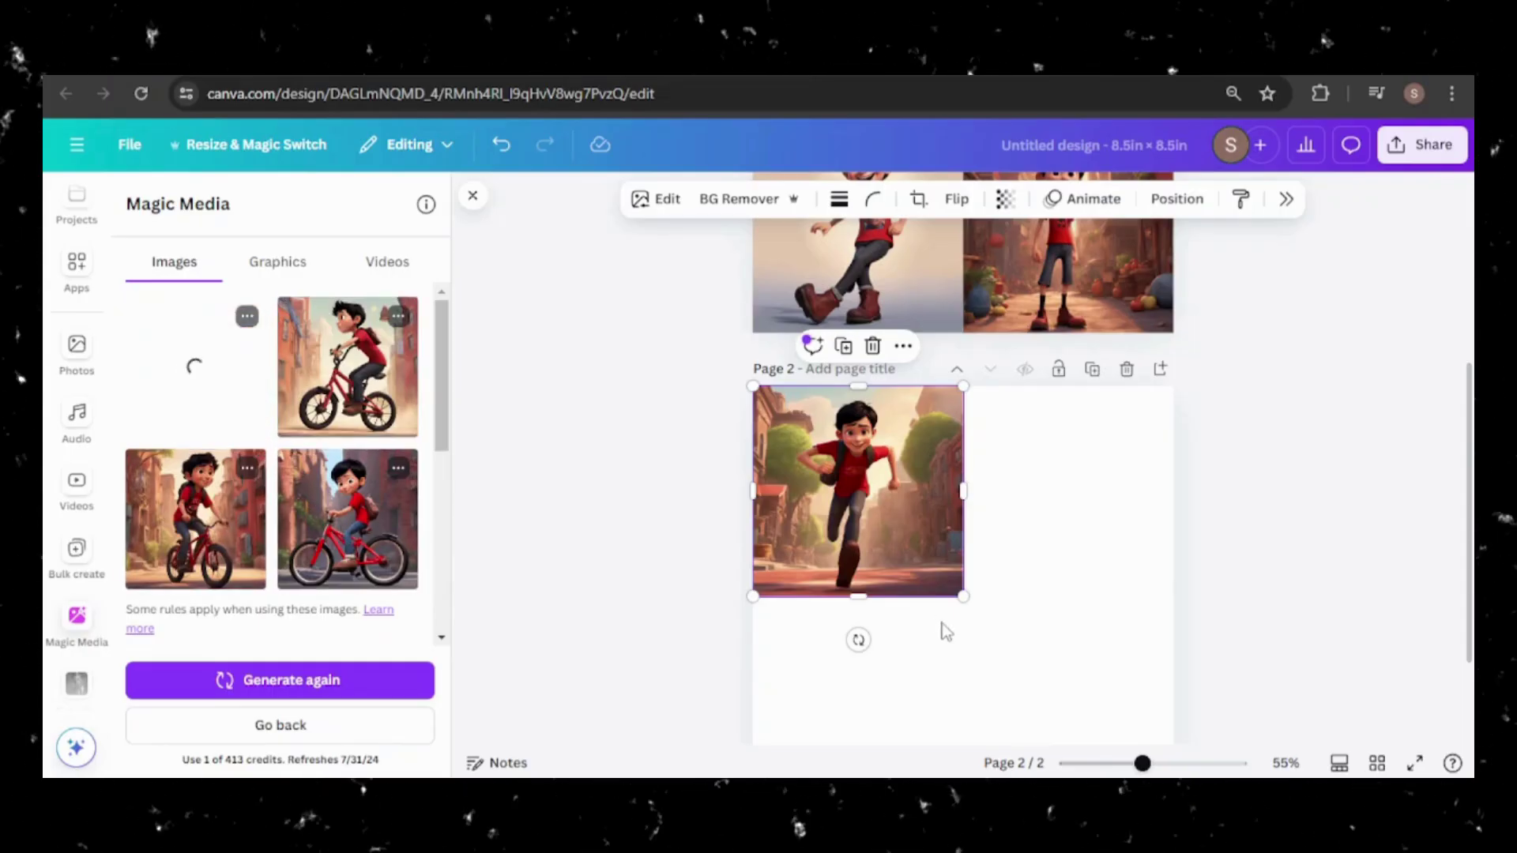
{"action": "left_click_drag", "start_coordinate": [974, 600], "coordinate": [1066, 508]}
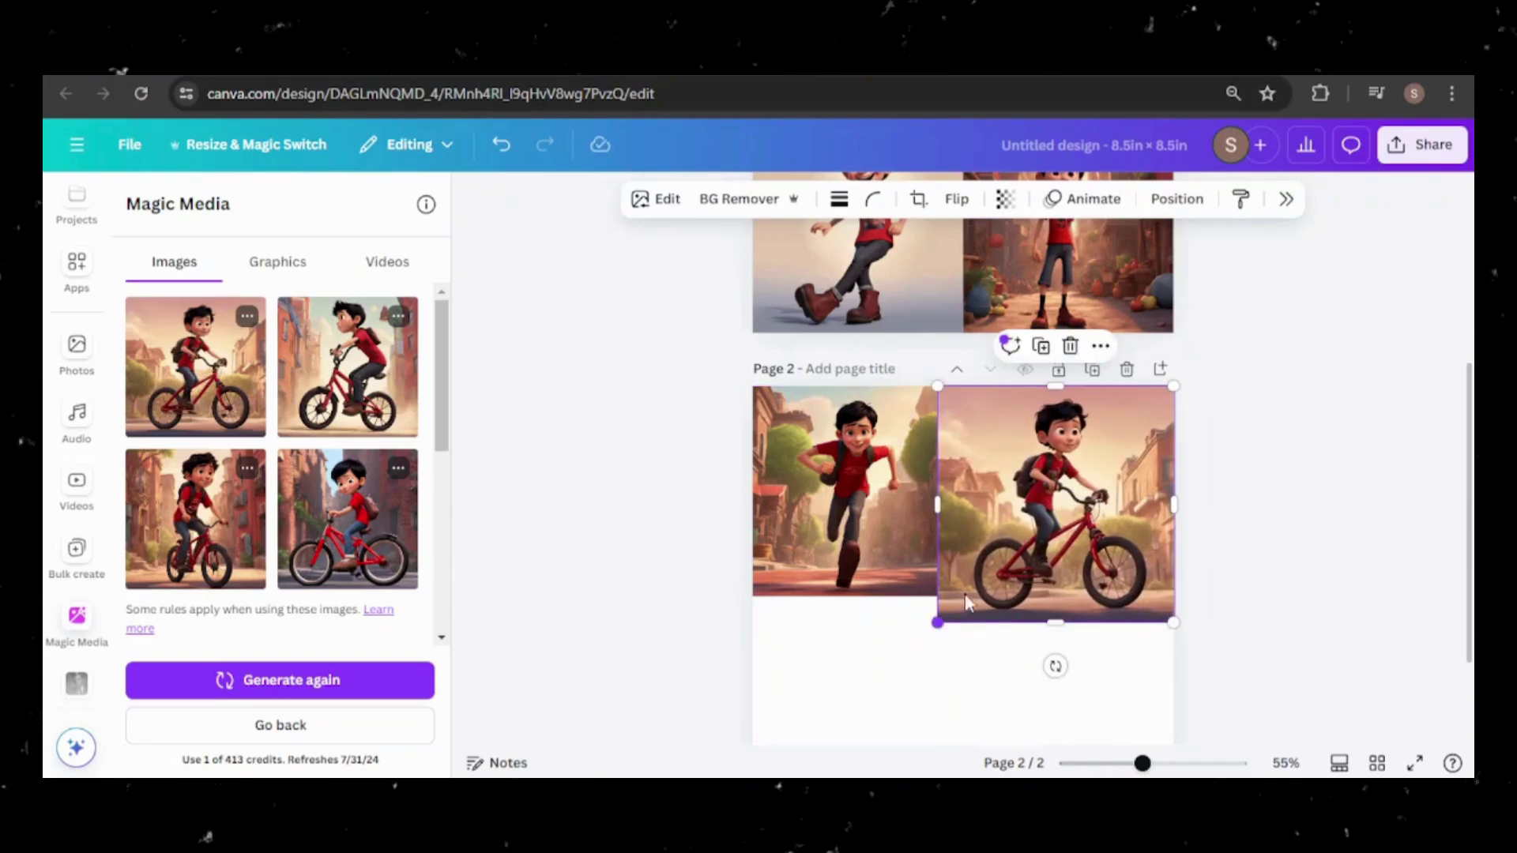
{"action": "left_click_drag", "start_coordinate": [938, 622], "coordinate": [962, 595]}
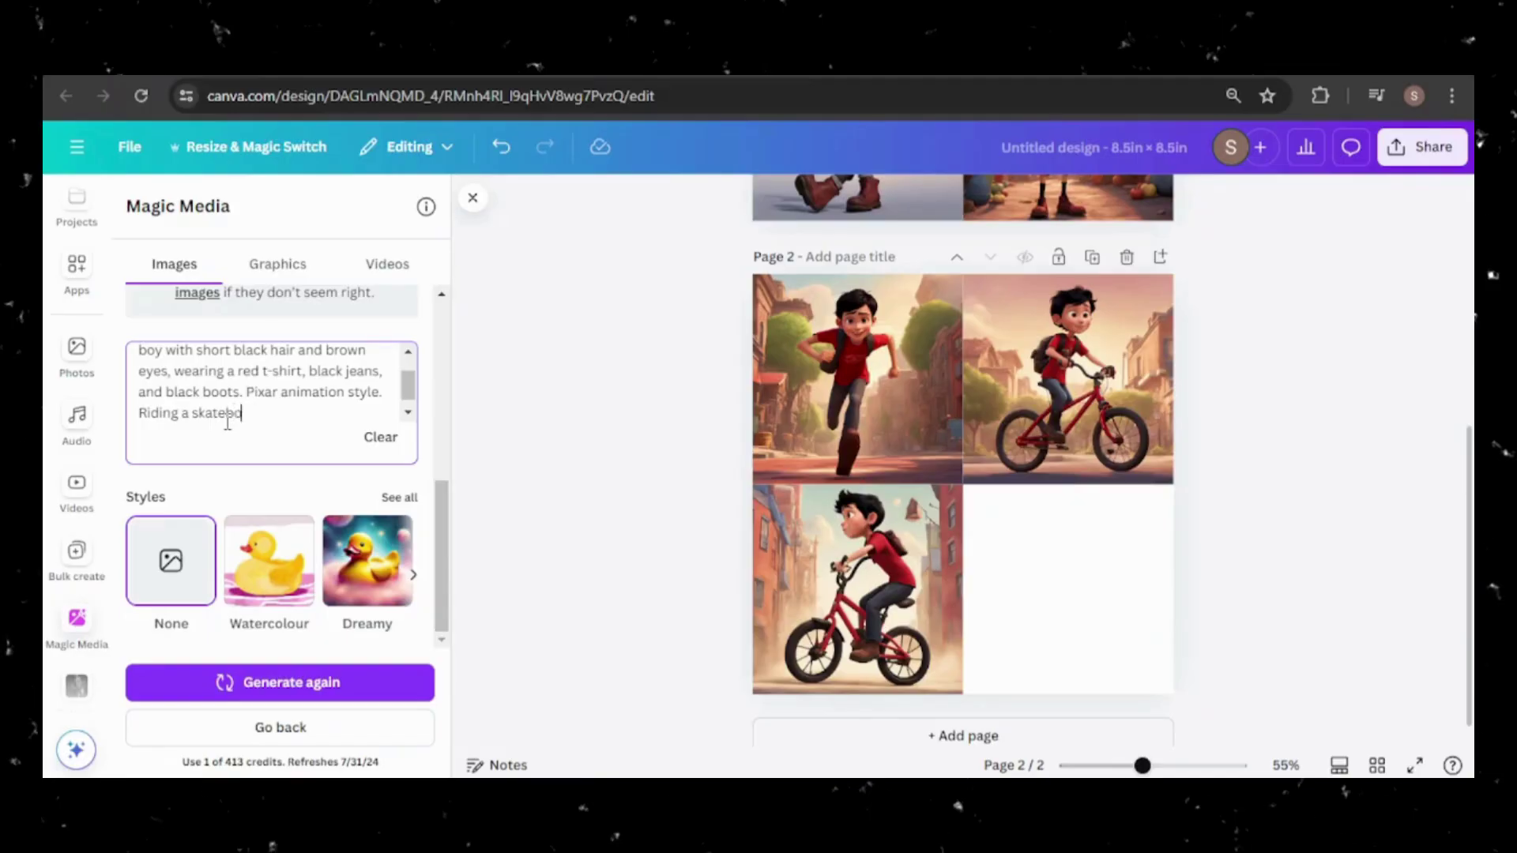
- Generate skateboarding boy images and fit the fourth one into page 2's bottom-right quarter
{"action": "left_click", "coordinate": [277, 684]}
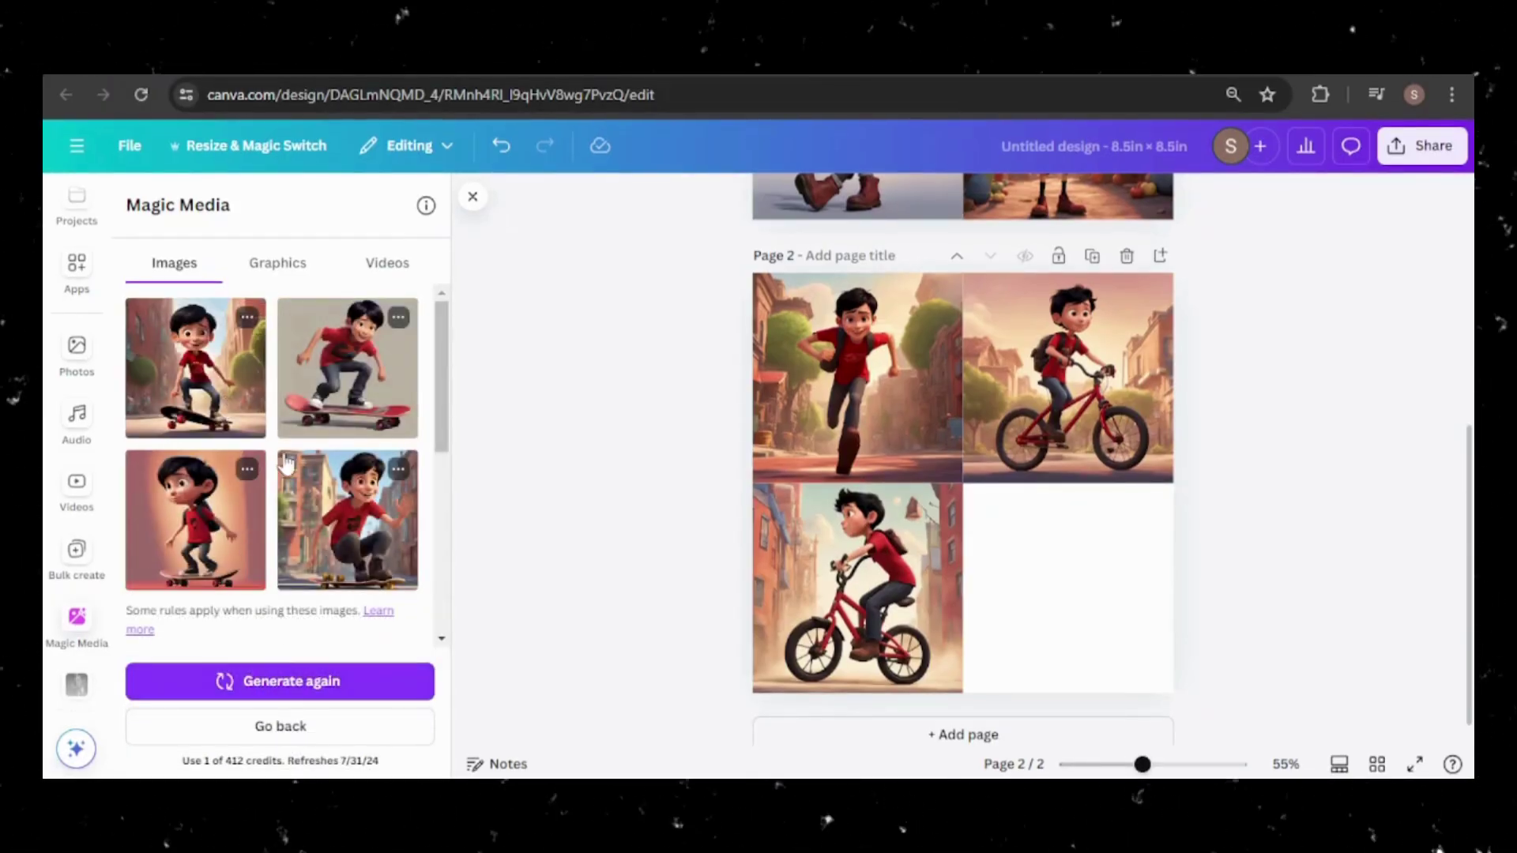
{"action": "left_click", "coordinate": [341, 515]}
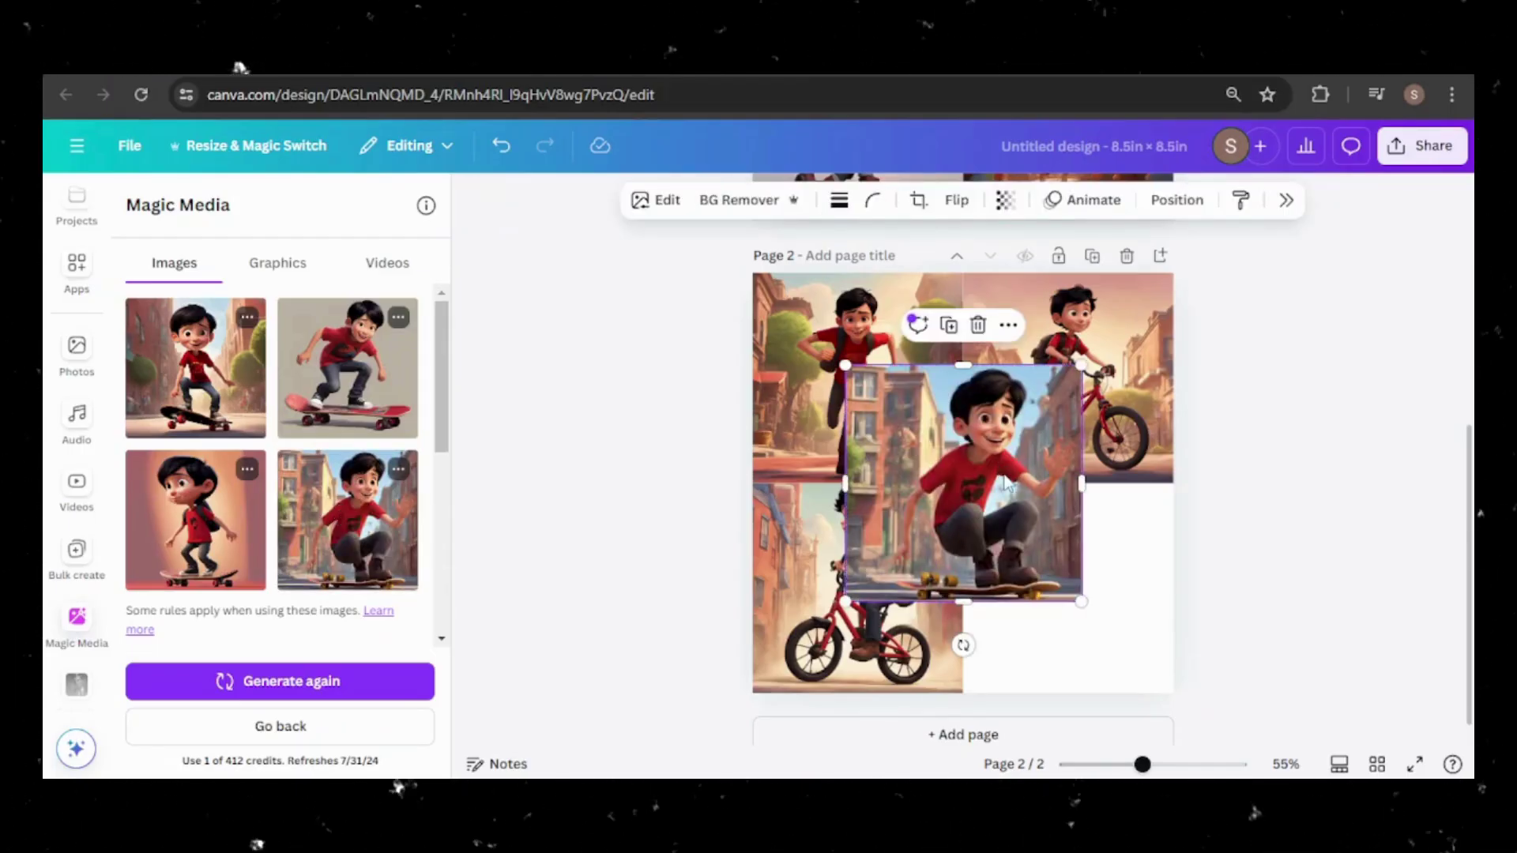
{"action": "left_click_drag", "start_coordinate": [1005, 482], "coordinate": [1098, 574]}
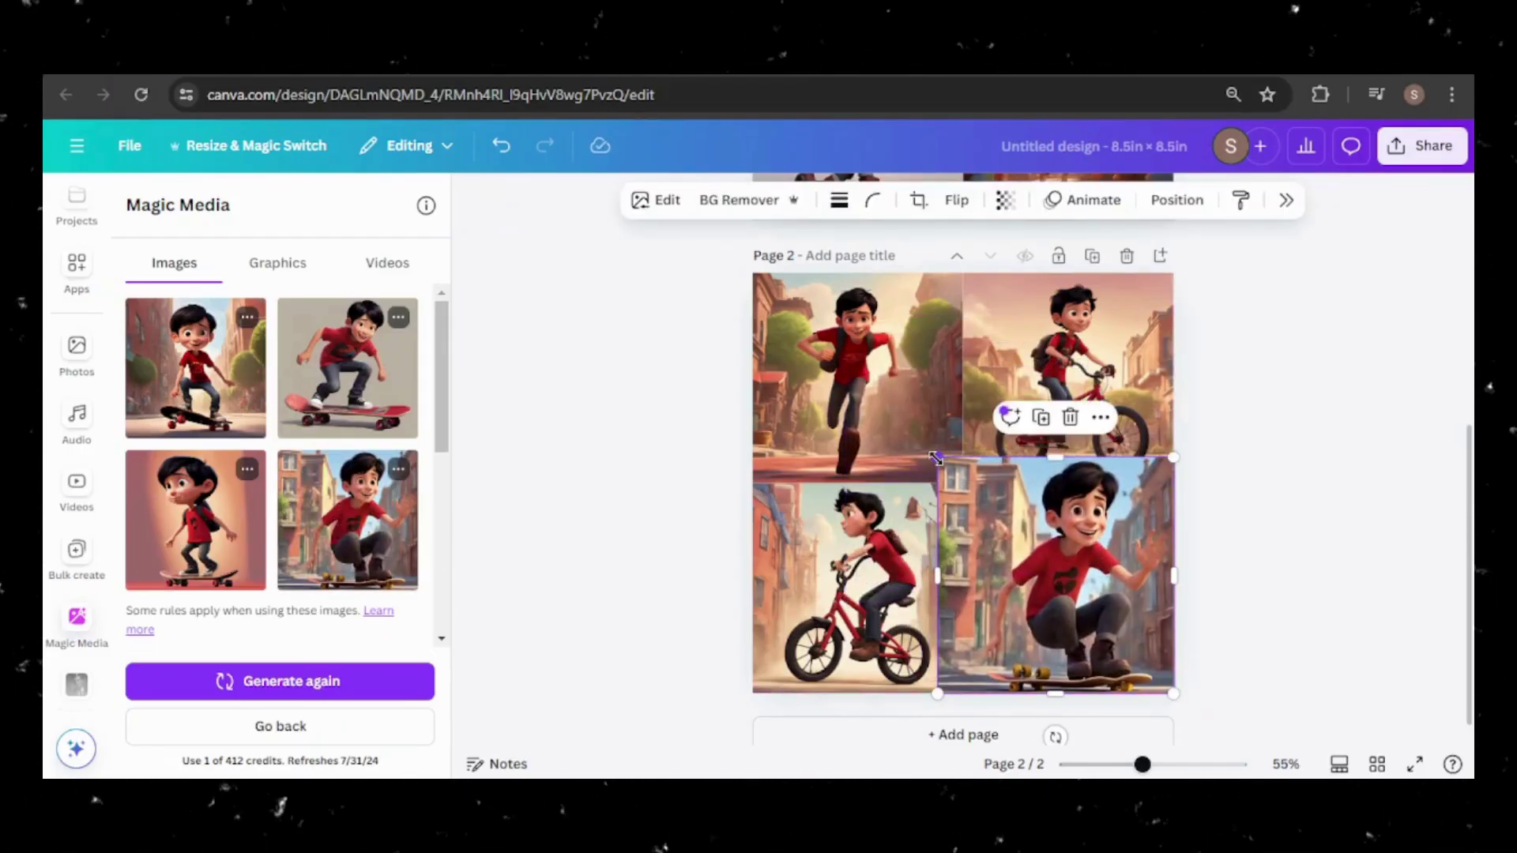
{"action": "left_click_drag", "start_coordinate": [935, 457], "coordinate": [963, 482]}
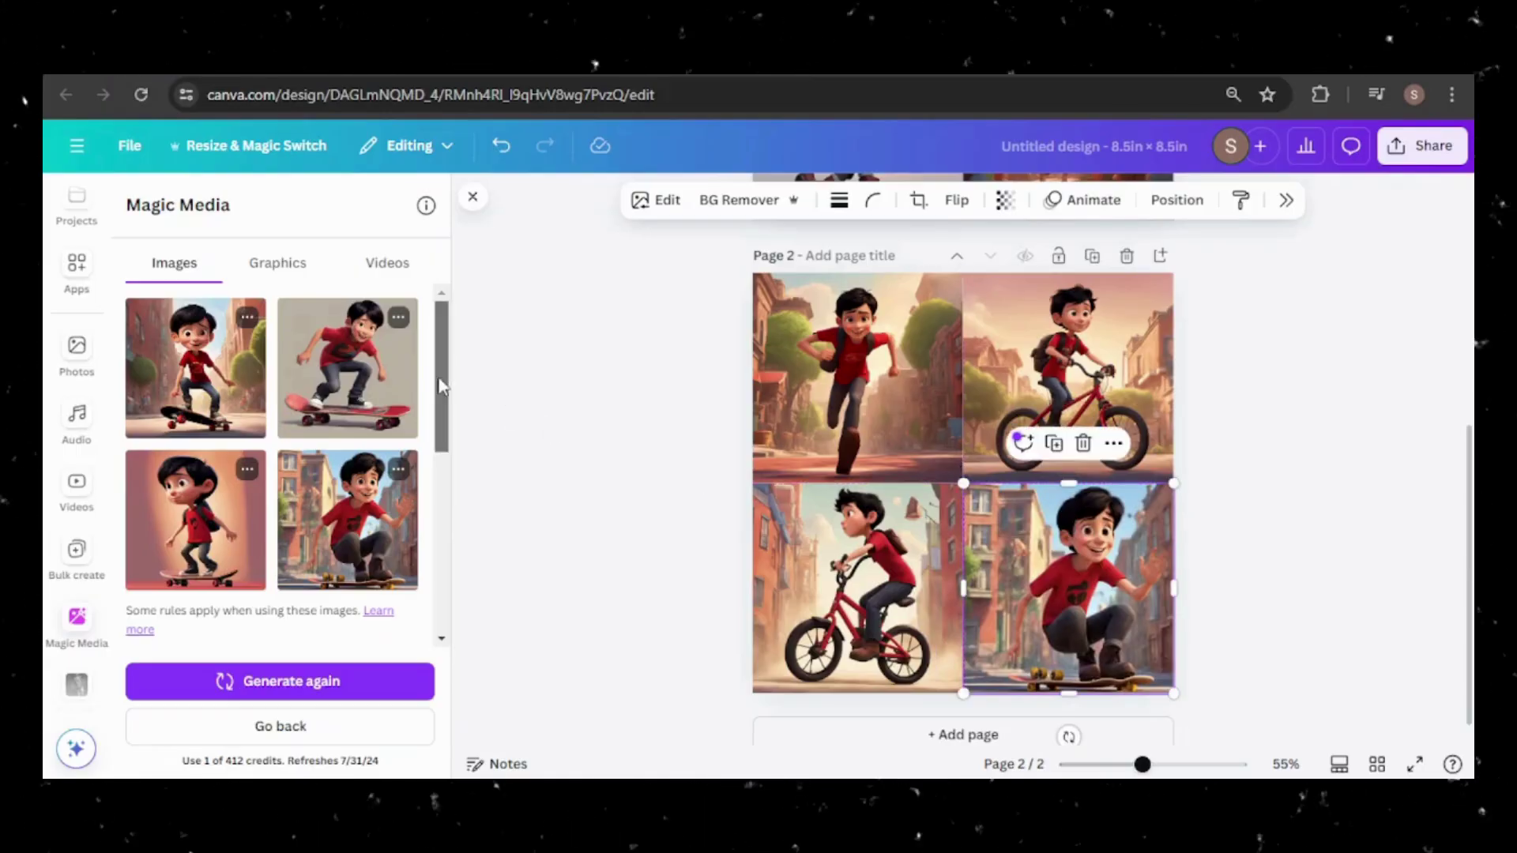
{"action": "scroll", "coordinate": [440, 385], "scroll_direction": "down", "scroll_amount": 5}
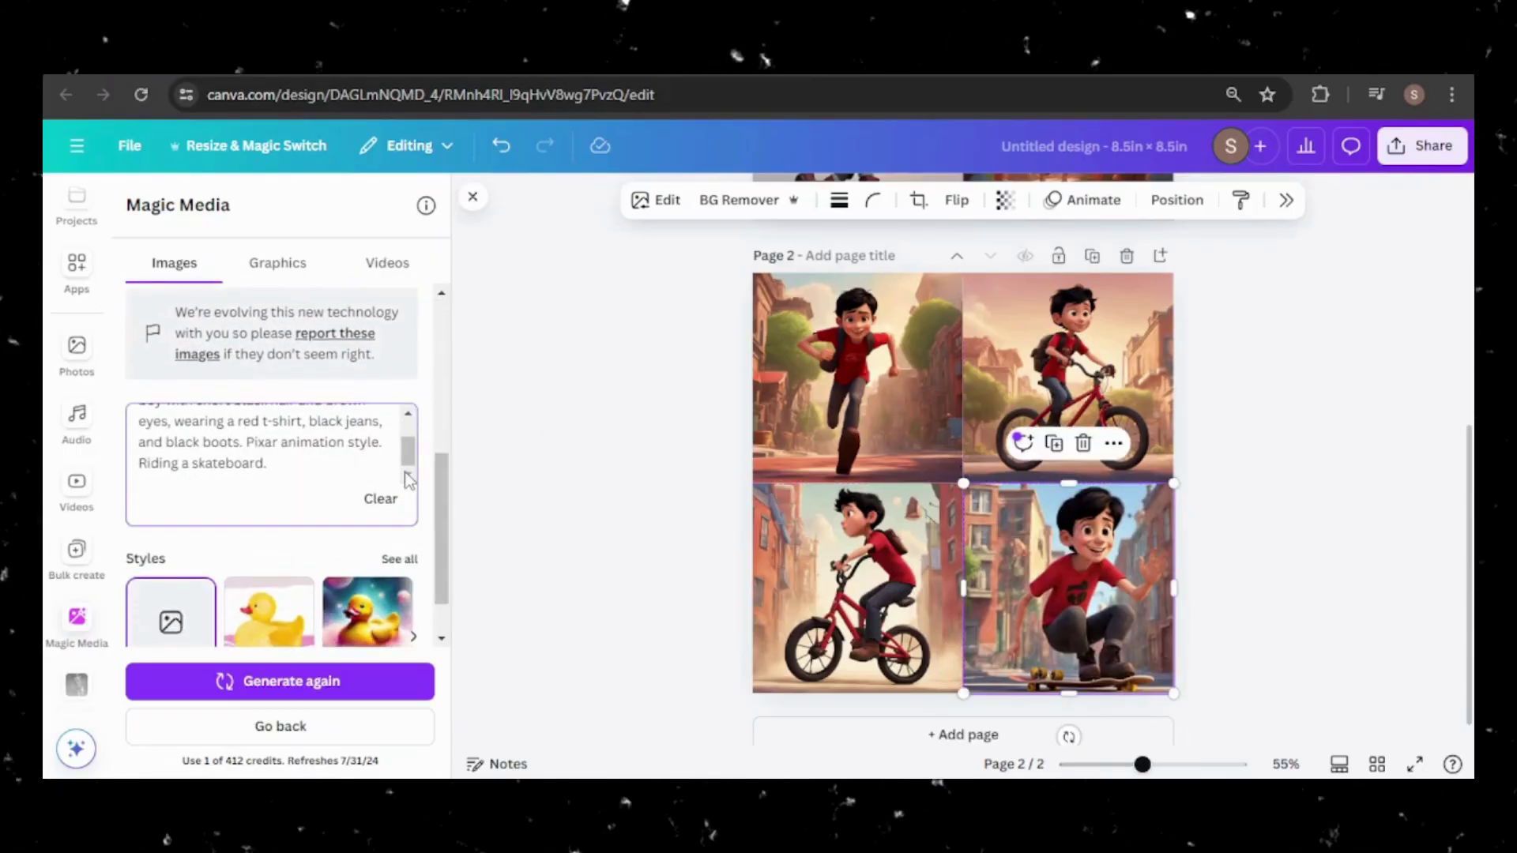
- Replace the red t-shirt wording with 'black hoodie' in the prompt and generate new images
{"action": "left_click", "coordinate": [301, 421]}
{"action": "key", "text": "BackSpace"}
{"action": "key", "text": "BackSpace"}
{"action": "key", "text": "BackSpace"}
{"action": "key", "text": "BackSpace"}
{"action": "key", "text": "BackSpace"}
{"action": "key", "text": "BackSpace"}
{"action": "key", "text": "BackSpace"}
{"action": "key", "text": "BackSpace"}
{"action": "key", "text": "BackSpace"}
{"action": "key", "text": "BackSpace"}
{"action": "key", "text": "BackSpace"}
{"action": "type", "text": "bl"}
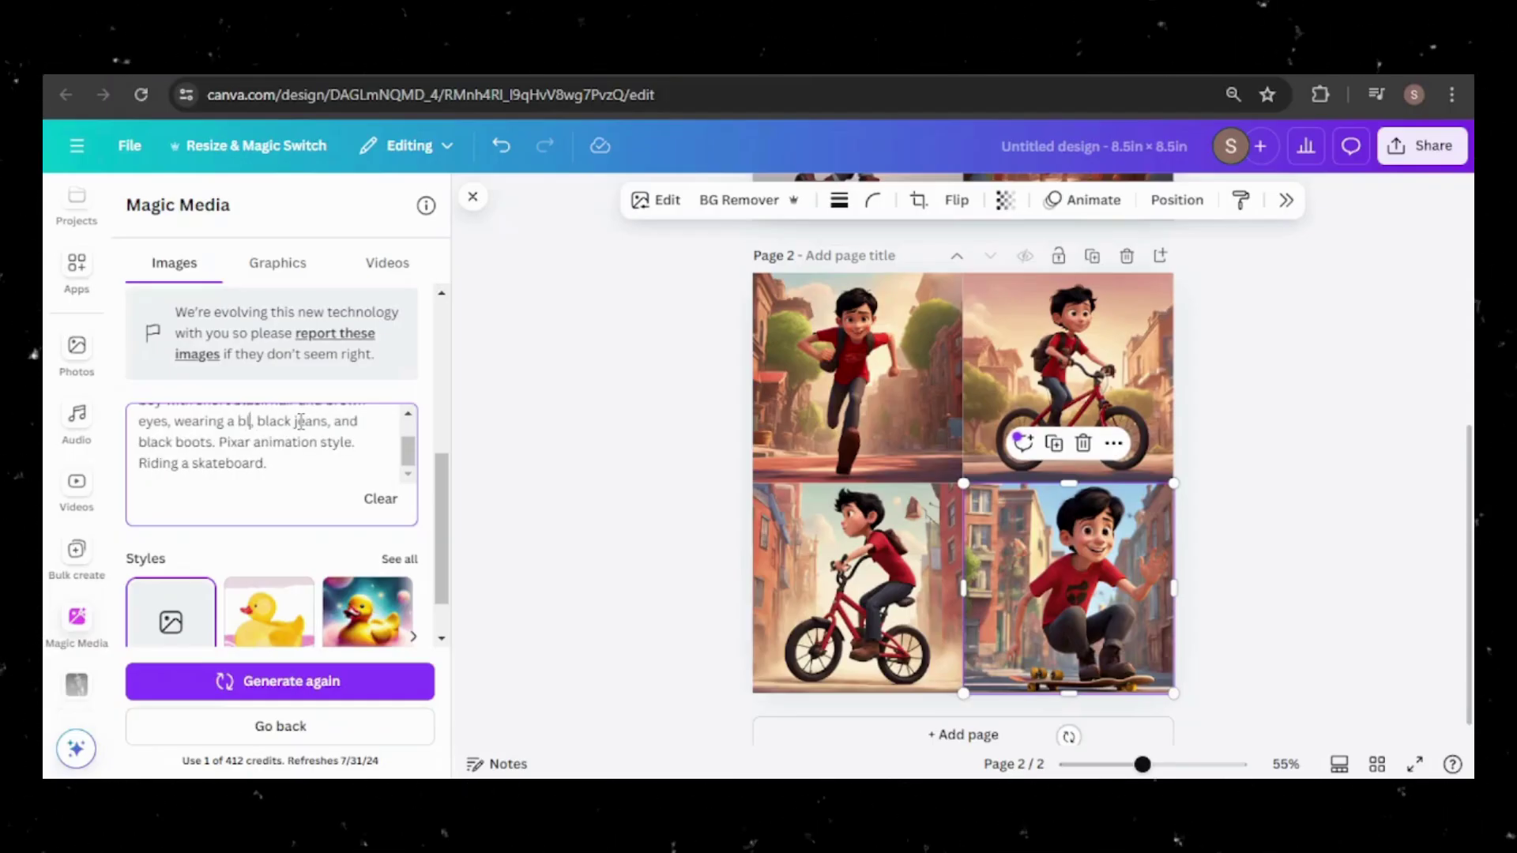
{"action": "type", "text": "ack hoodie"}
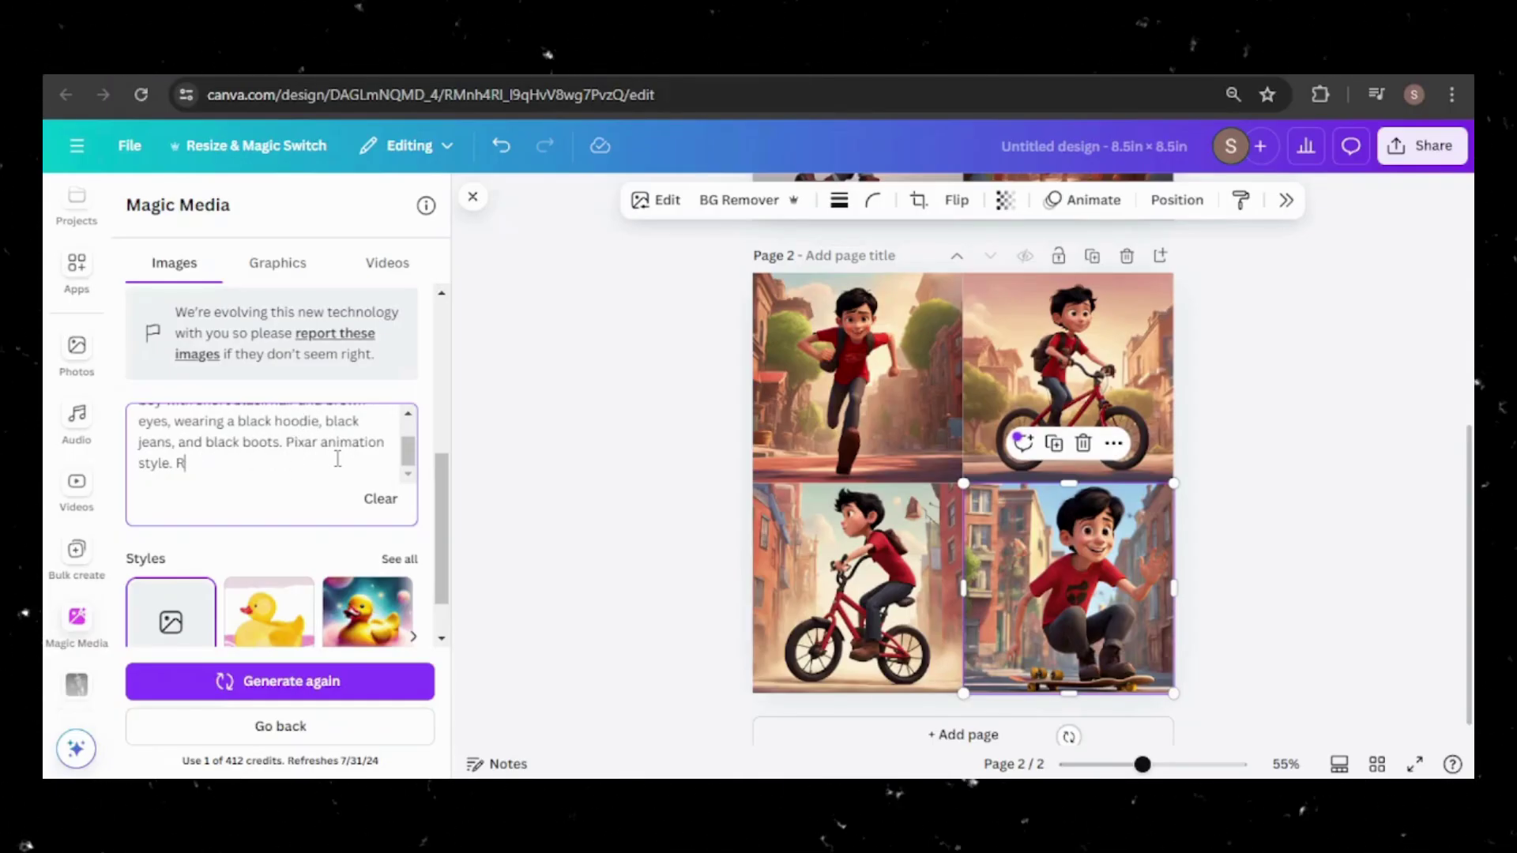
{"action": "left_click", "coordinate": [278, 684]}
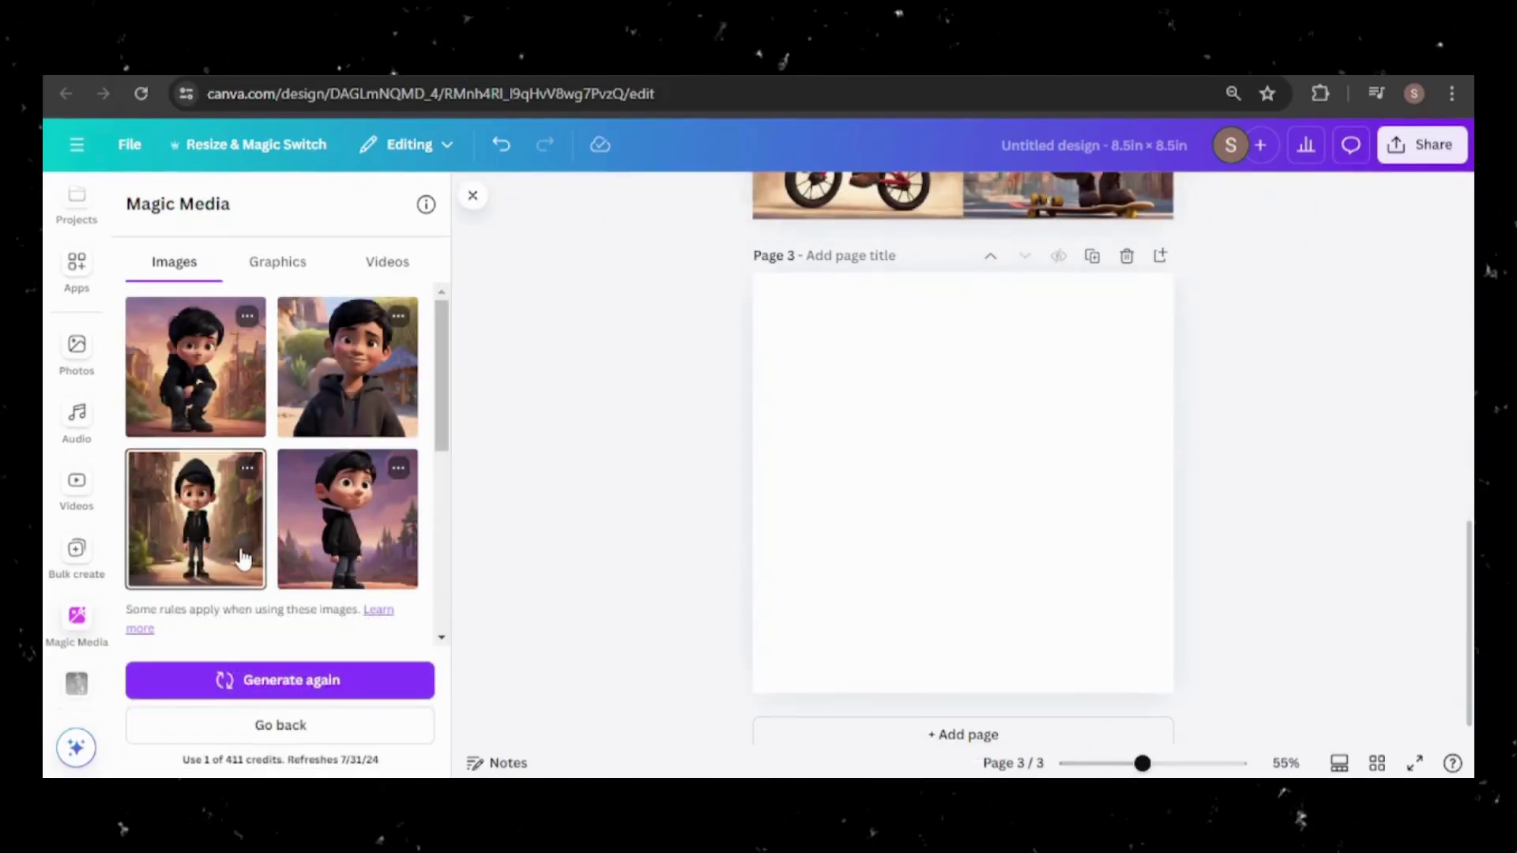
- Place a black-hoodie boy image in Page 3's top-left quarter, resized to 4.3 × 4.3
{"action": "left_click", "coordinate": [373, 681]}
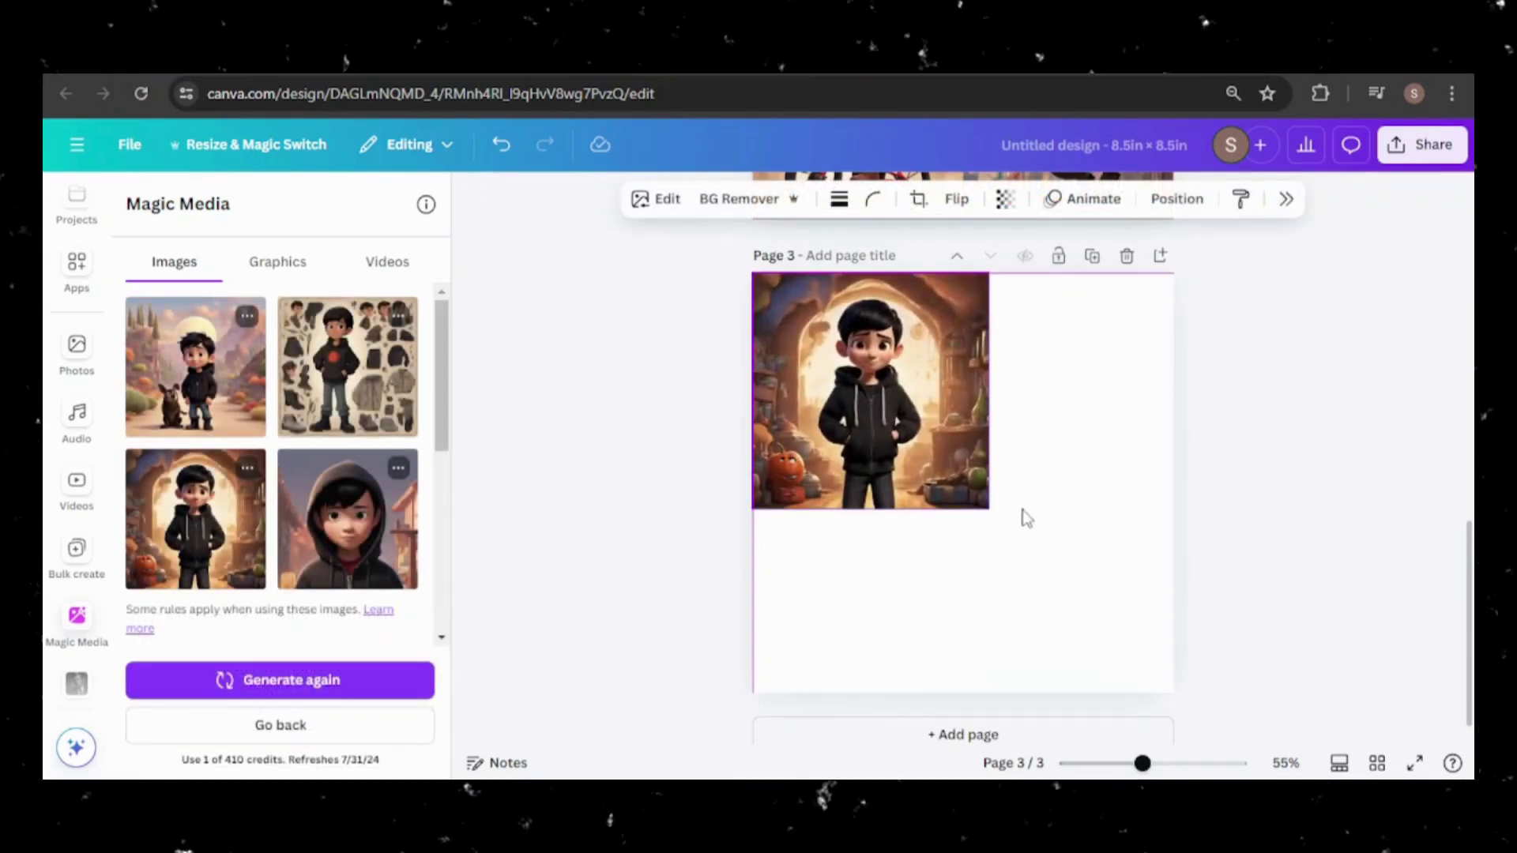
{"action": "left_click_drag", "start_coordinate": [989, 509], "coordinate": [962, 482]}
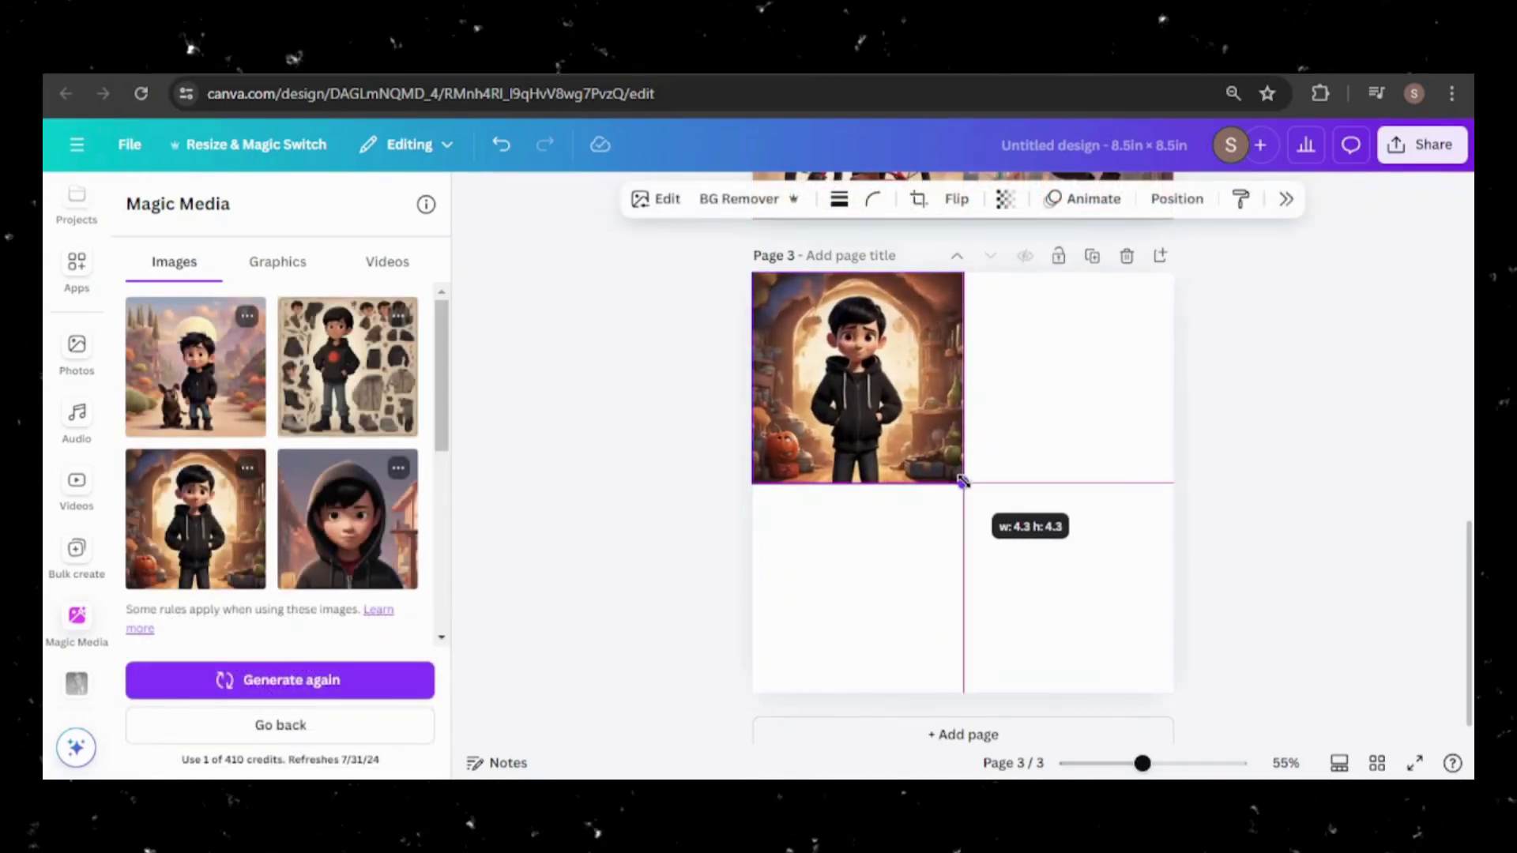
{"action": "left_click_drag", "start_coordinate": [962, 480], "coordinate": [963, 481]}
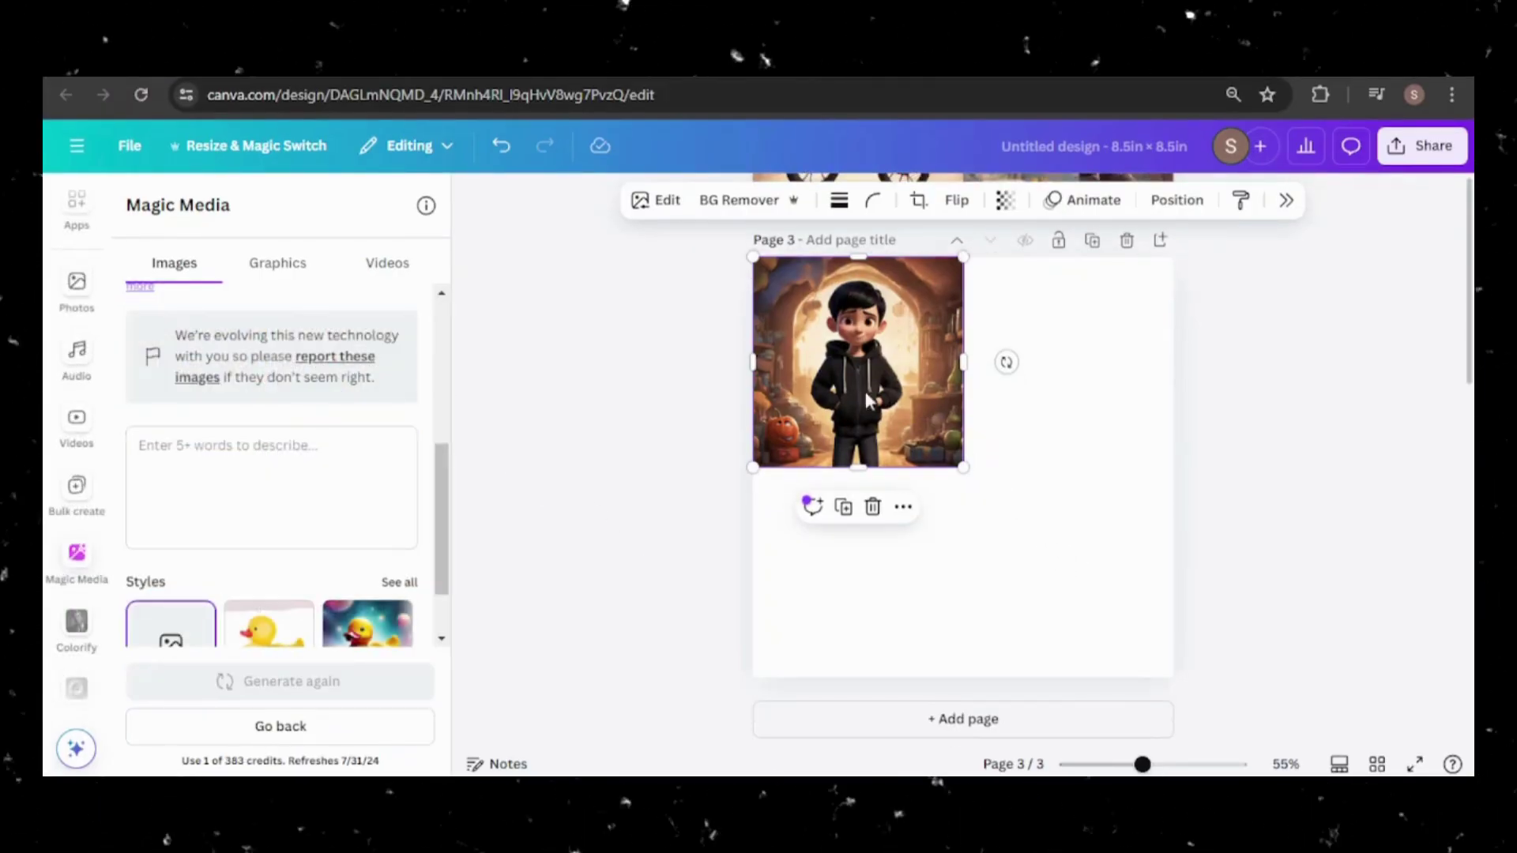
- Use Magic Expand on the hoodie image, extending its frame downward below the boy
{"action": "left_click", "coordinate": [660, 201]}
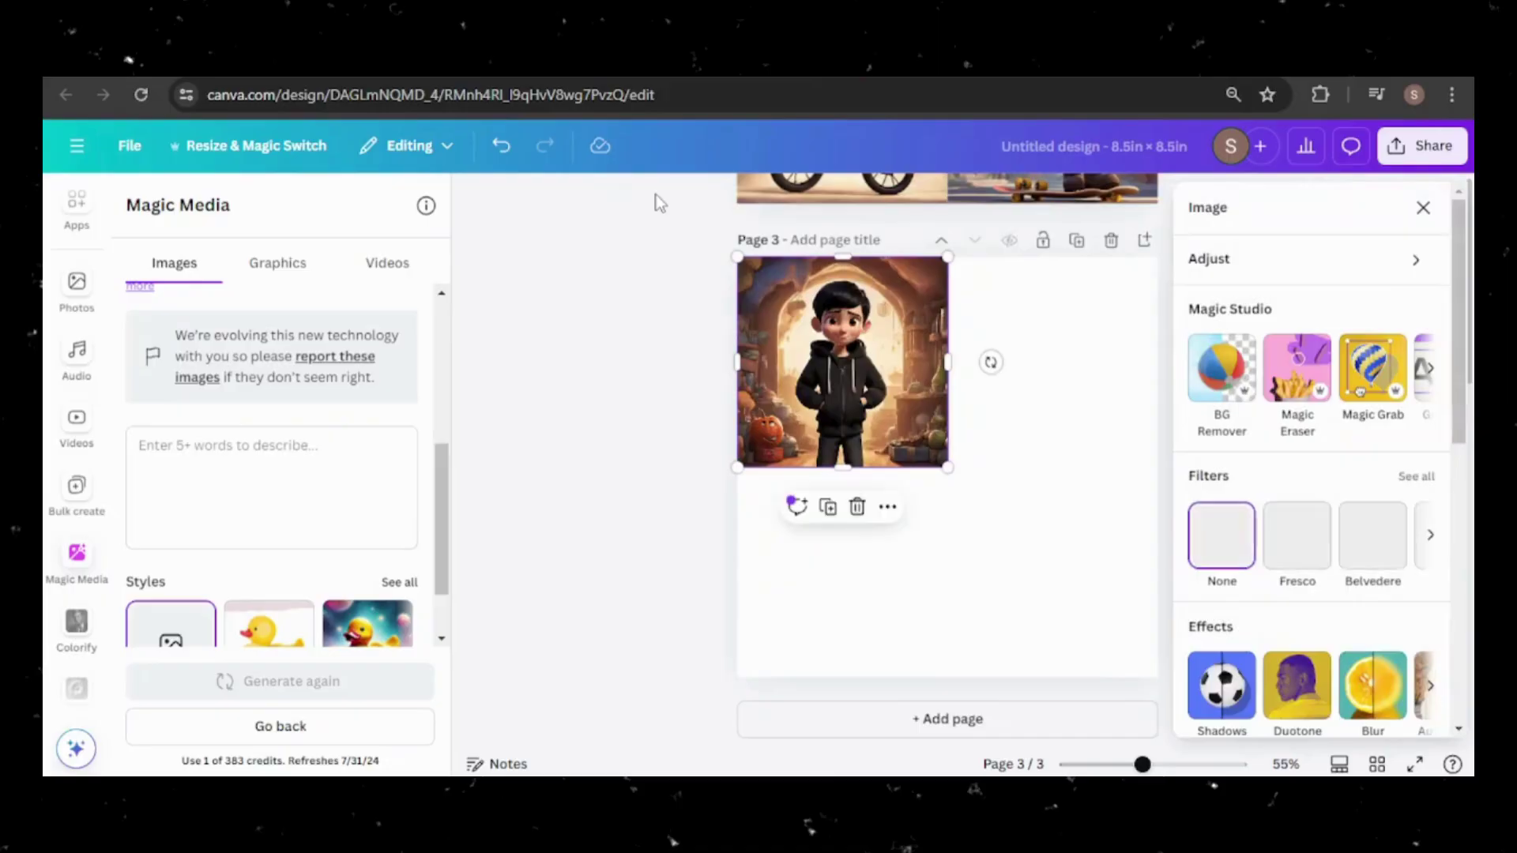
{"action": "left_click", "coordinate": [1434, 369]}
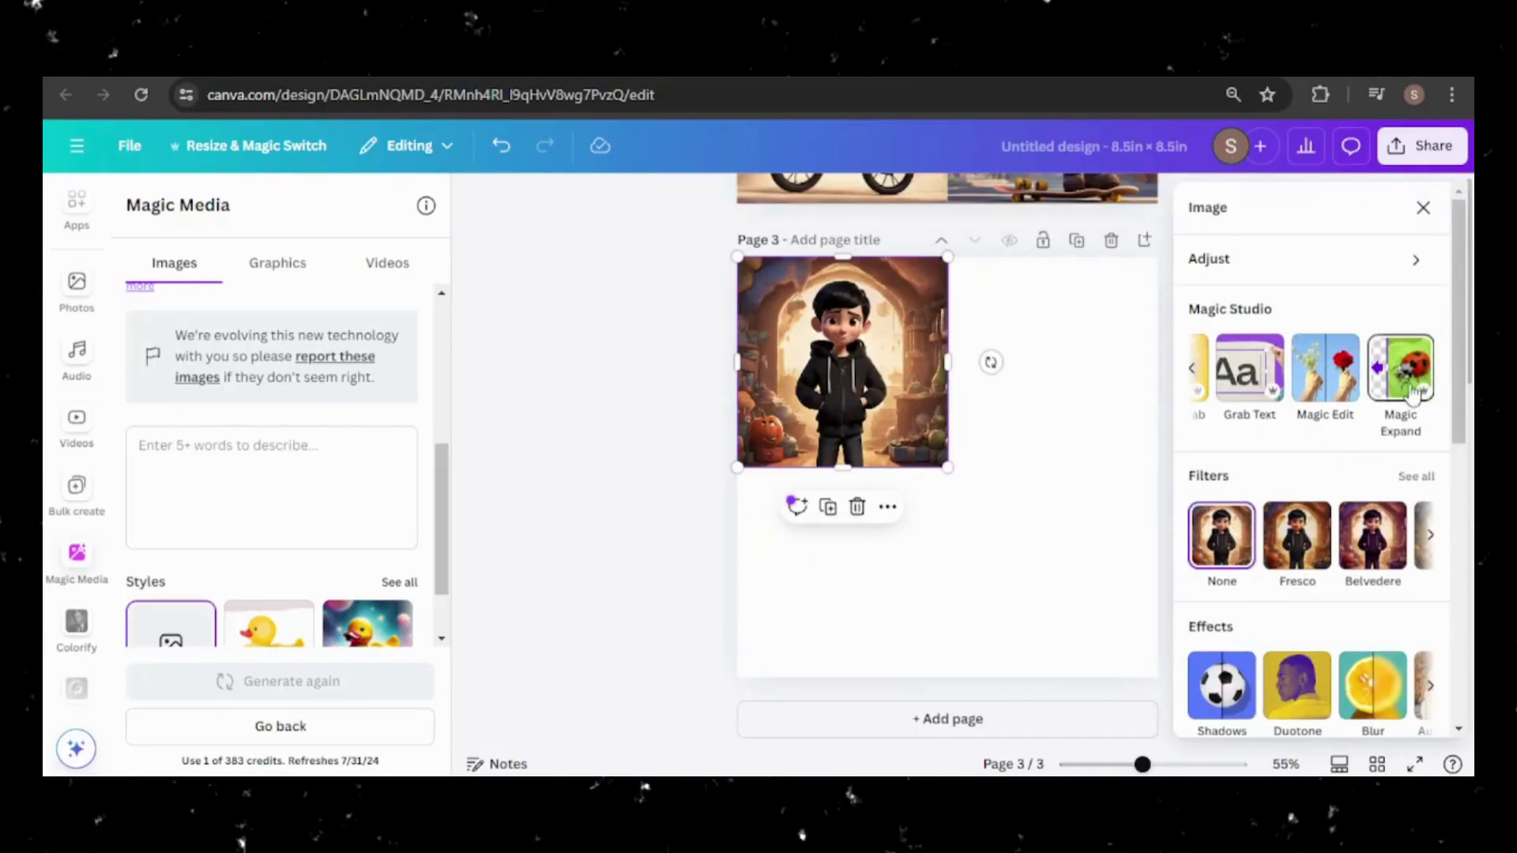
{"action": "left_click", "coordinate": [1399, 395]}
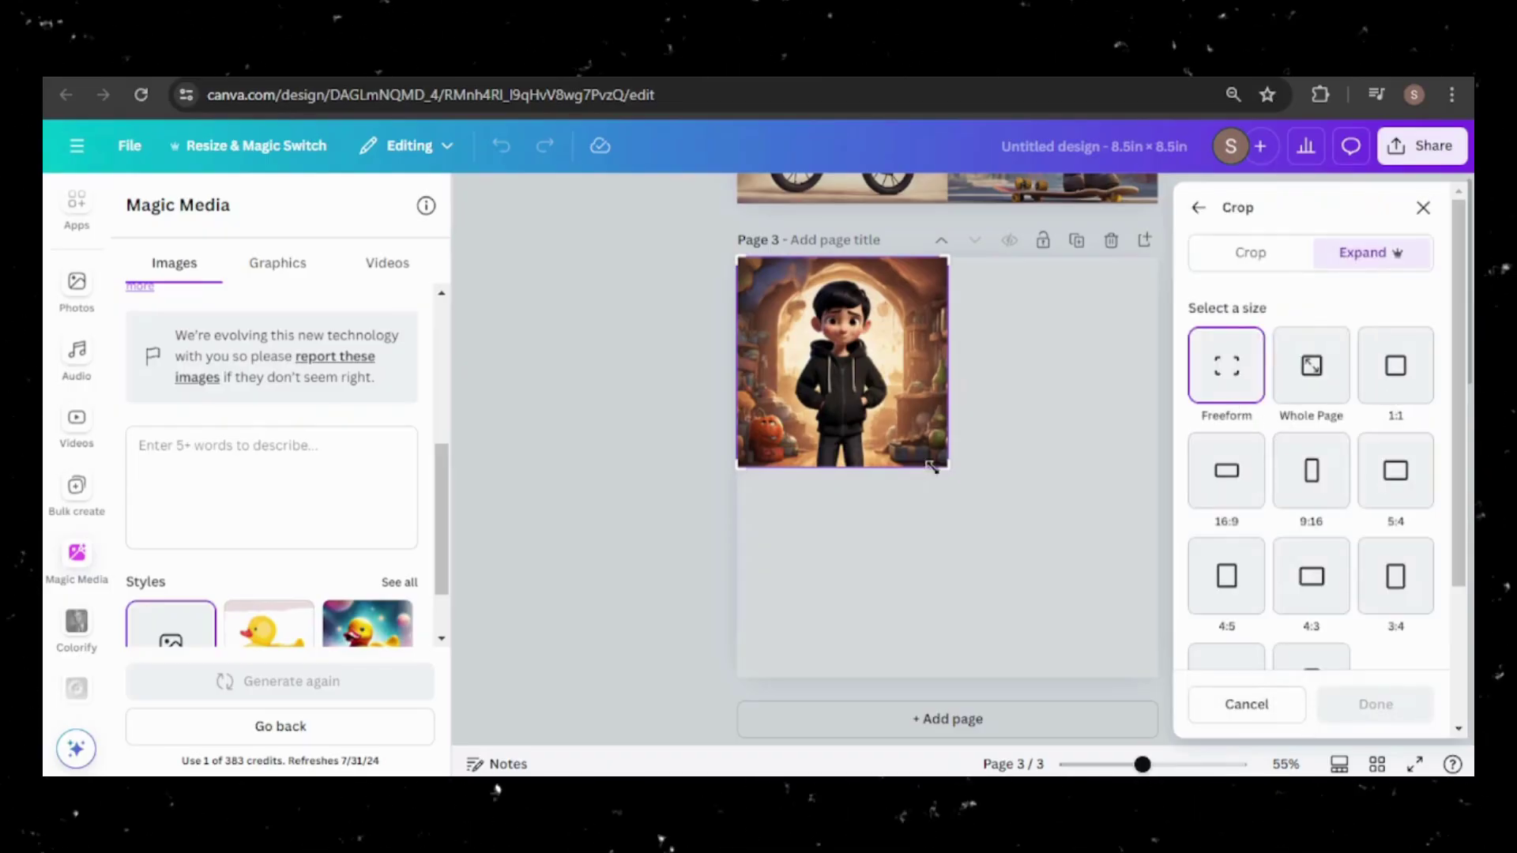
{"action": "left_click_drag", "start_coordinate": [740, 478], "coordinate": [749, 565]}
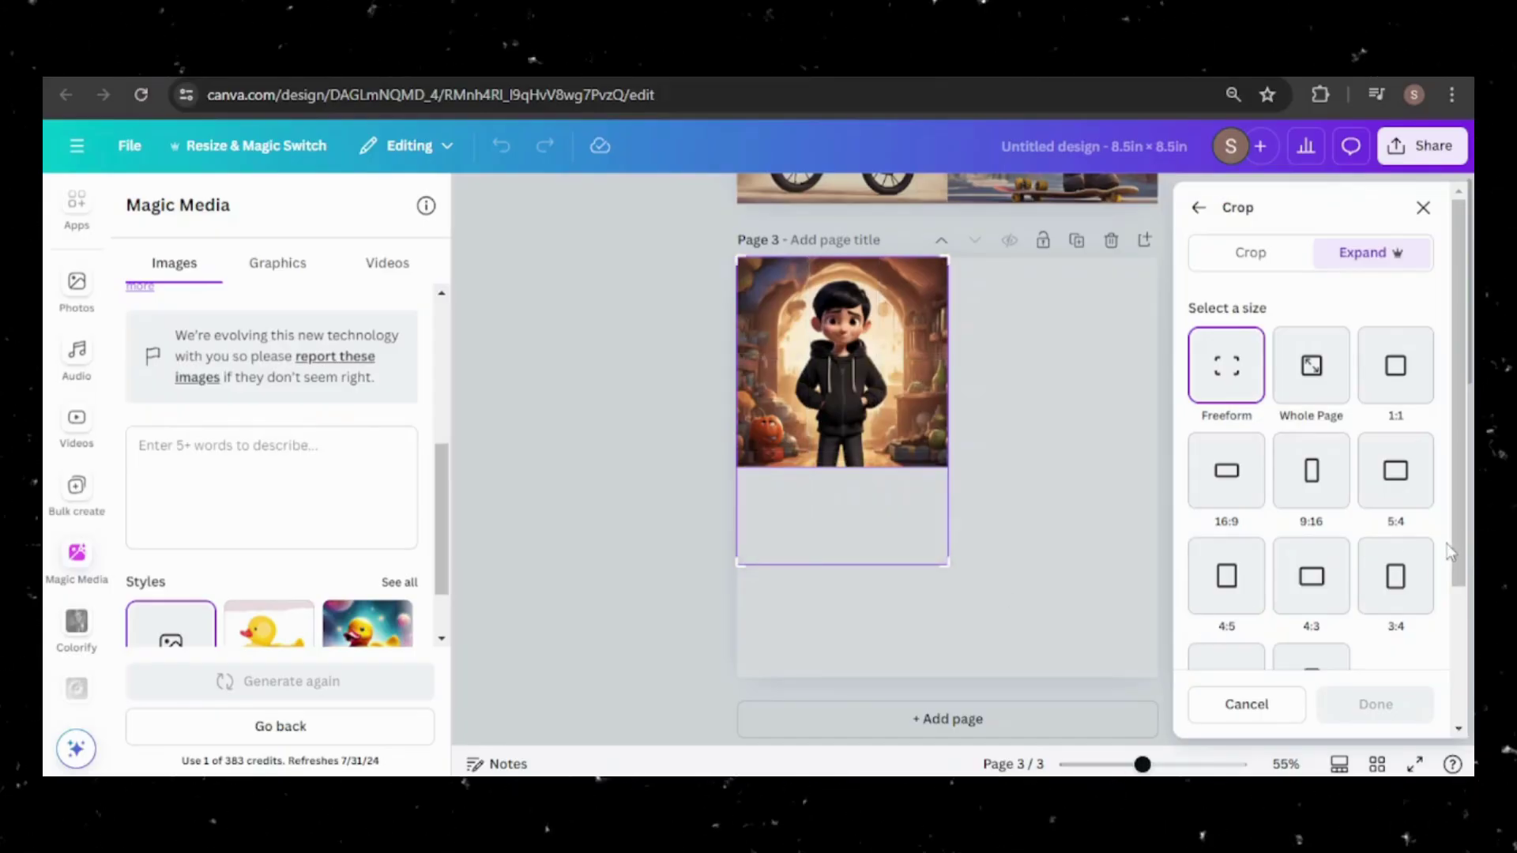
{"action": "scroll", "coordinate": [1451, 551], "scroll_direction": "down", "scroll_amount": 3}
{"action": "left_click", "coordinate": [1260, 583]}
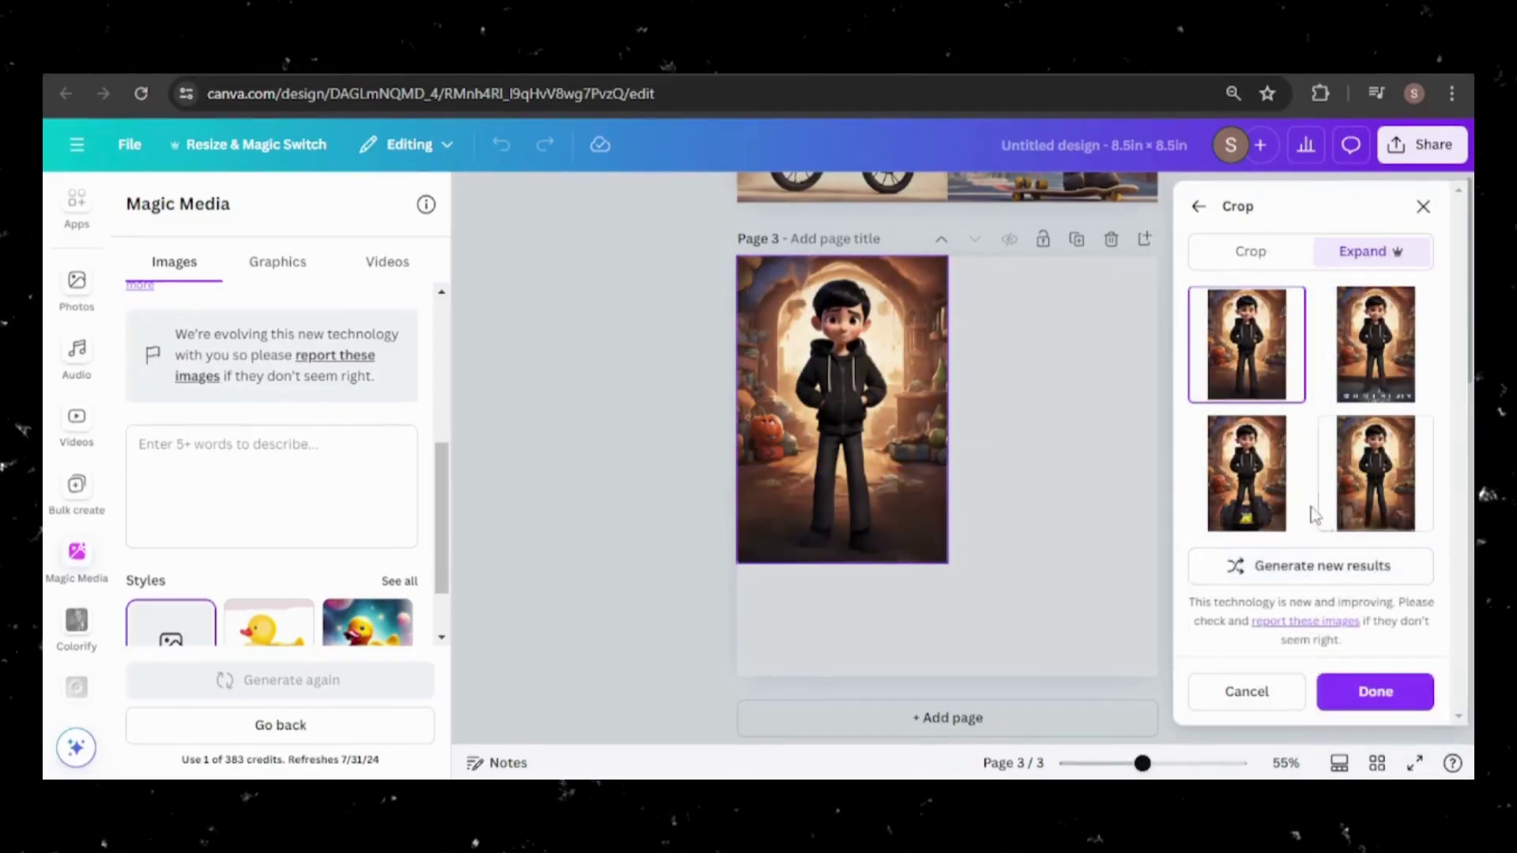
- Compare the expanded results and apply the bottom-right one showing his legs and boots
{"action": "left_click", "coordinate": [1372, 360]}
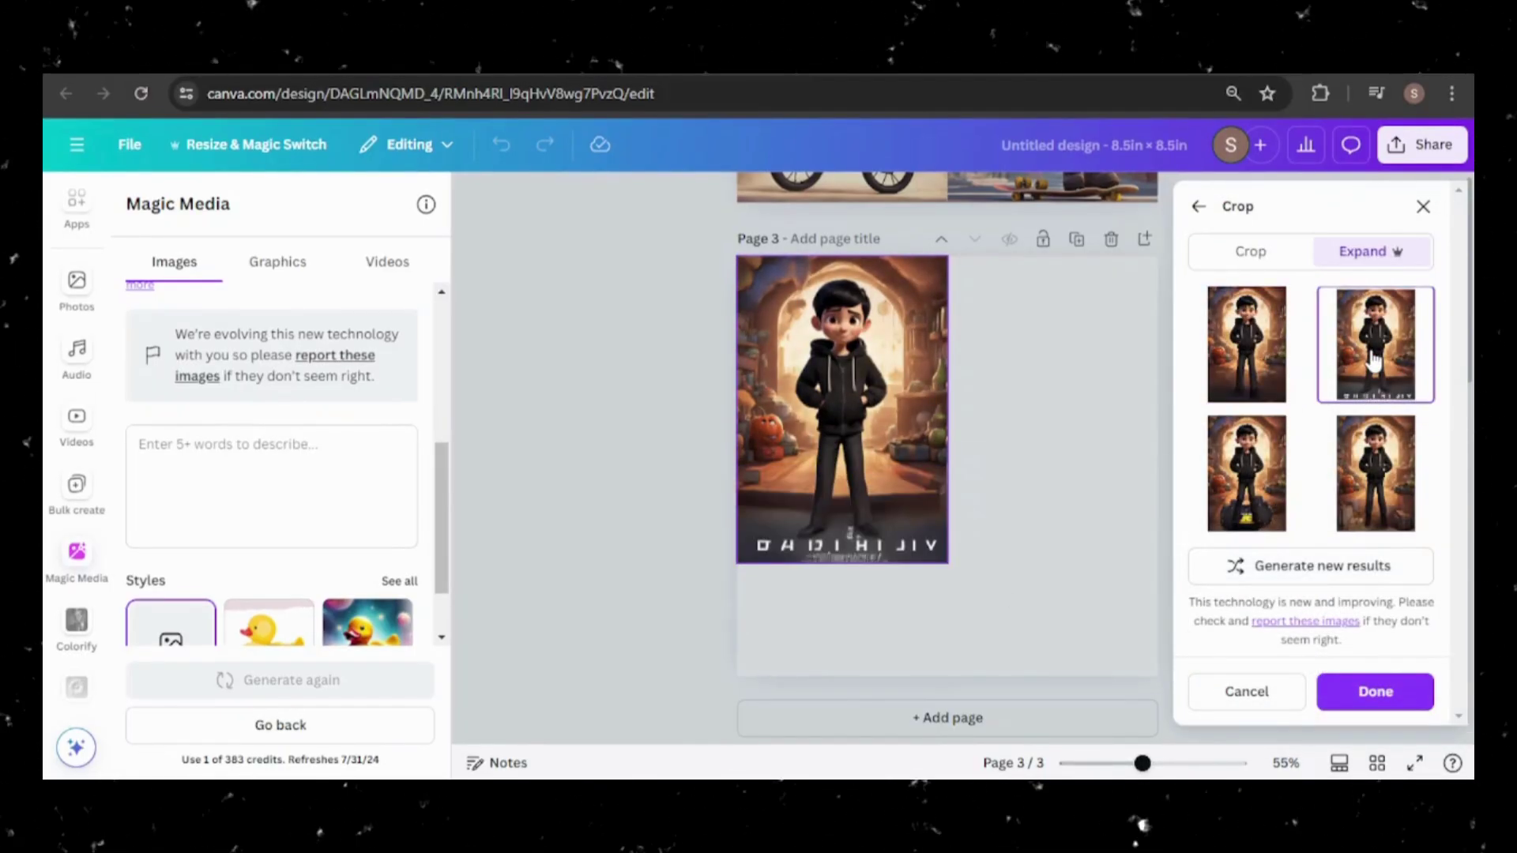
{"action": "left_click", "coordinate": [1249, 501]}
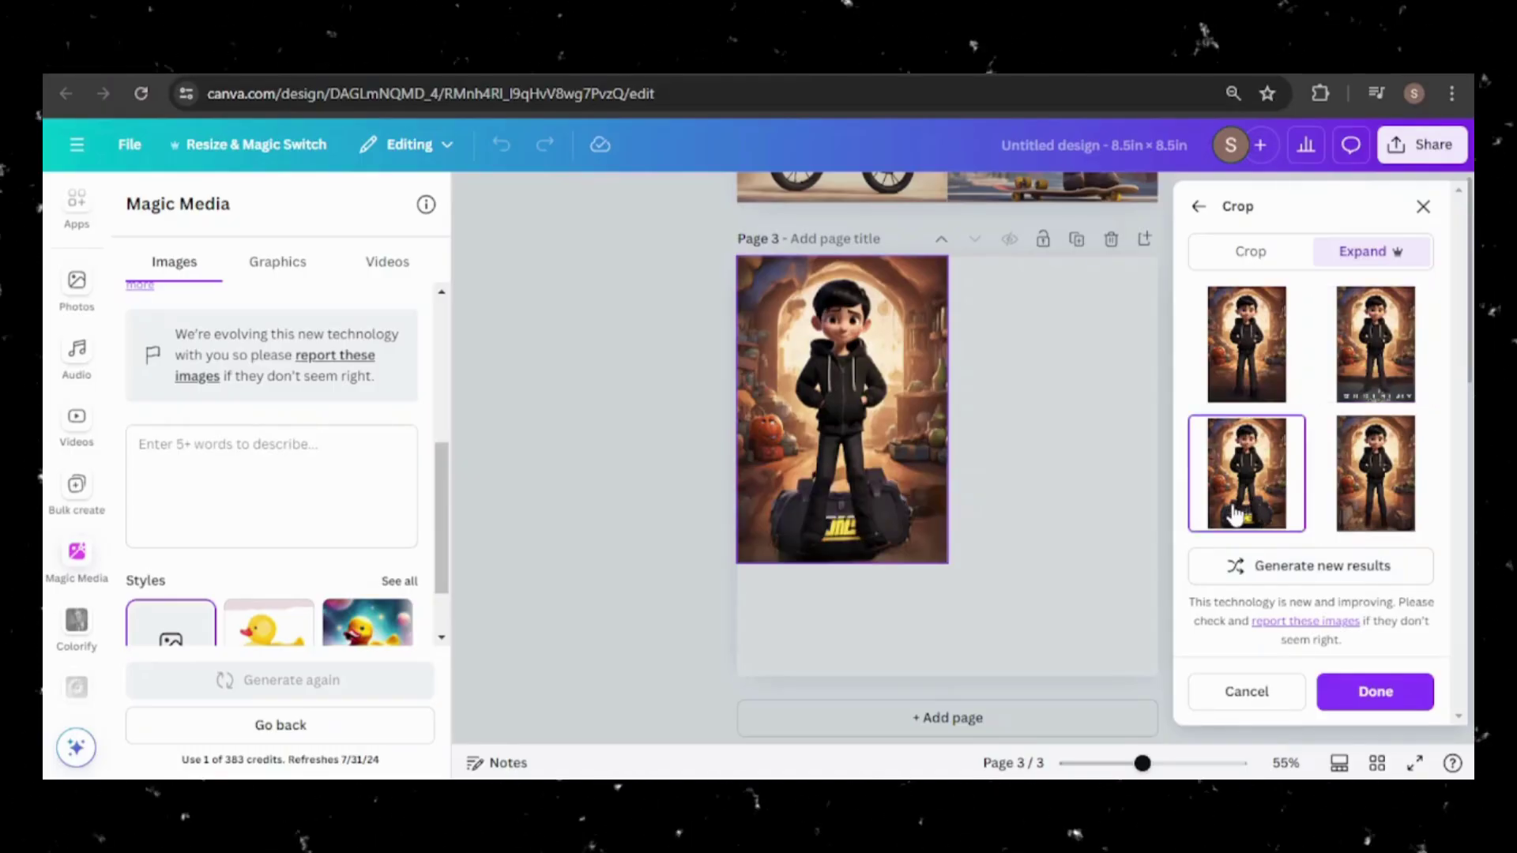
{"action": "left_click", "coordinate": [1369, 501]}
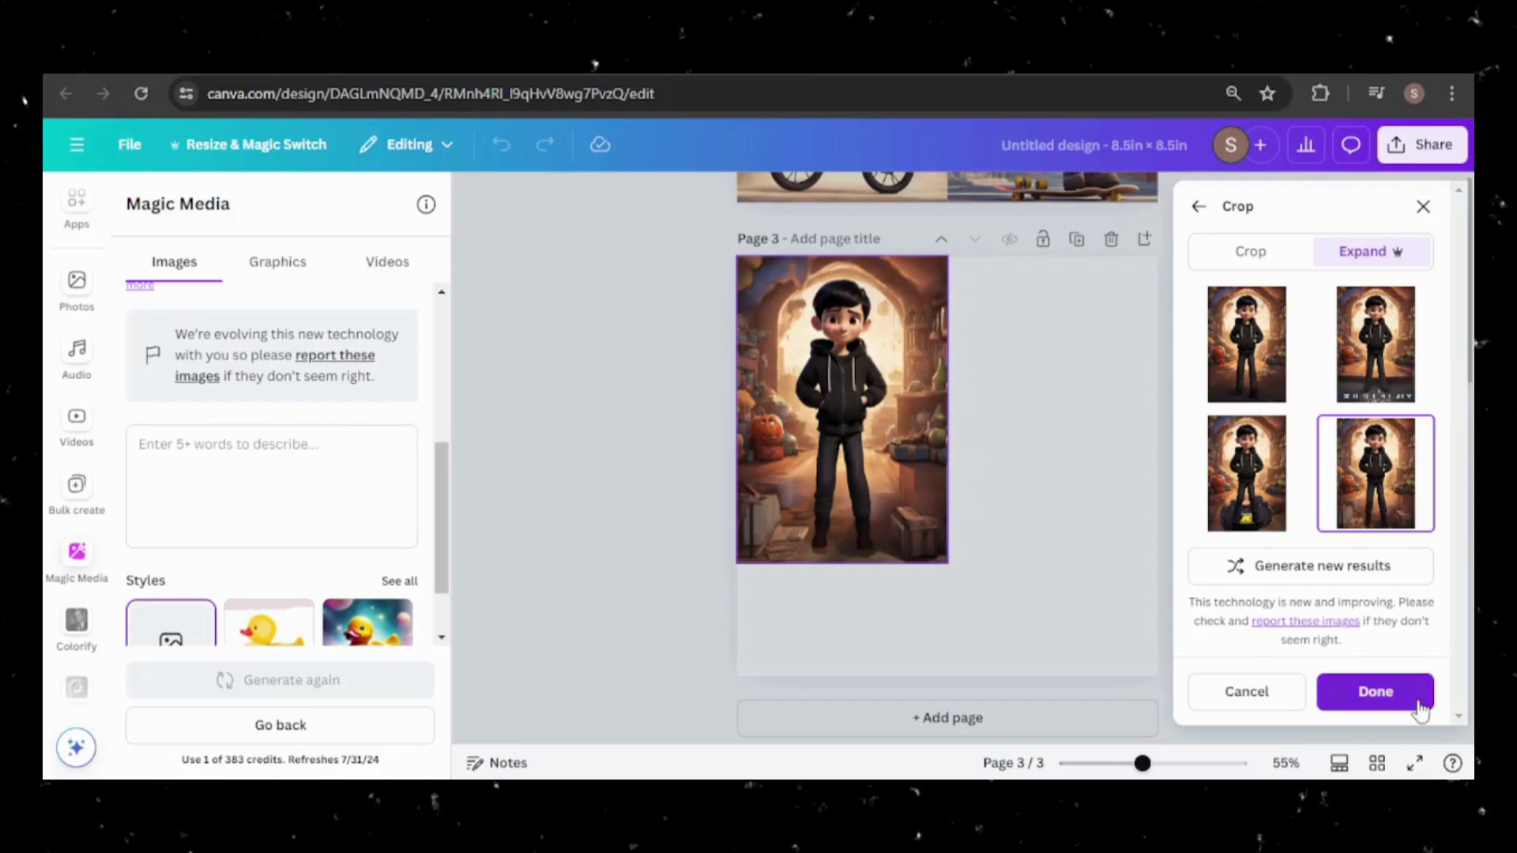
{"action": "left_click", "coordinate": [1392, 699]}
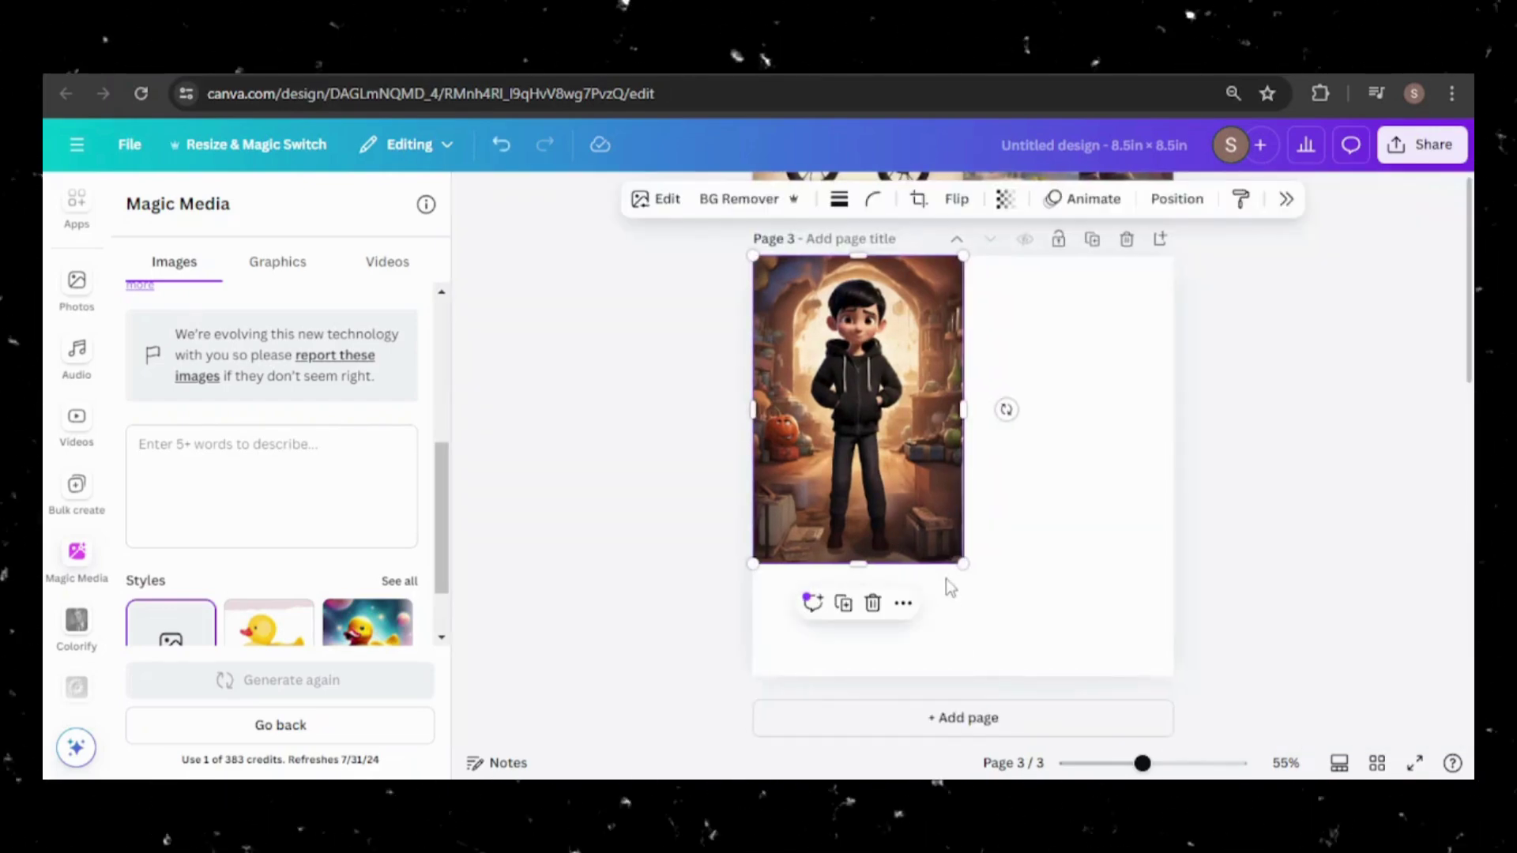
- Remove the hoodie boy's background and generate images of the red-shirt boy sitting under a tree
{"action": "left_click", "coordinate": [738, 198]}
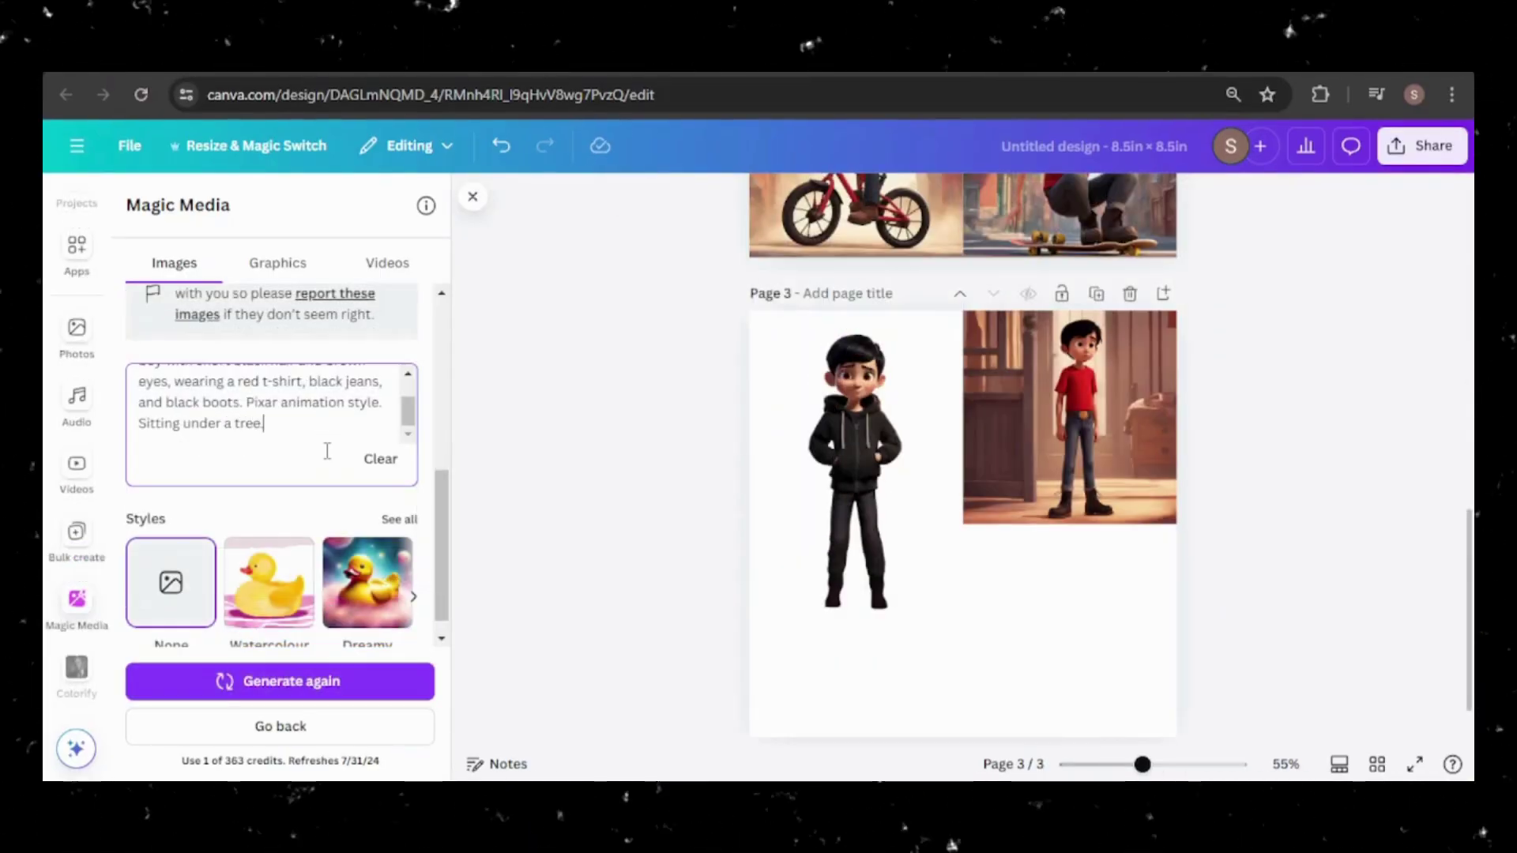
{"action": "left_click", "coordinate": [265, 699]}
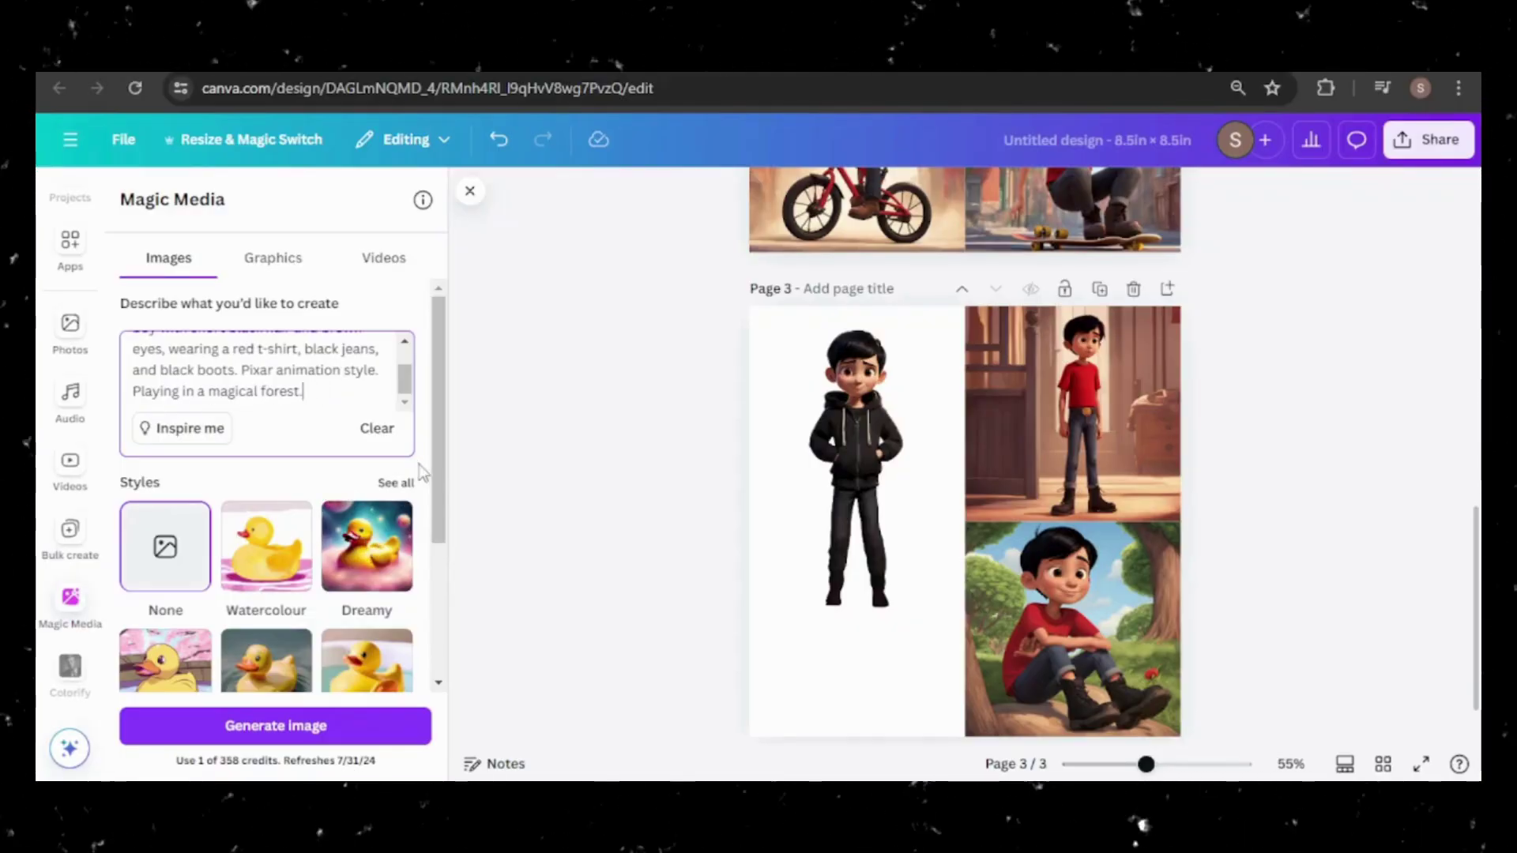
{"action": "scroll", "coordinate": [439, 526], "scroll_direction": "down", "scroll_amount": 1}
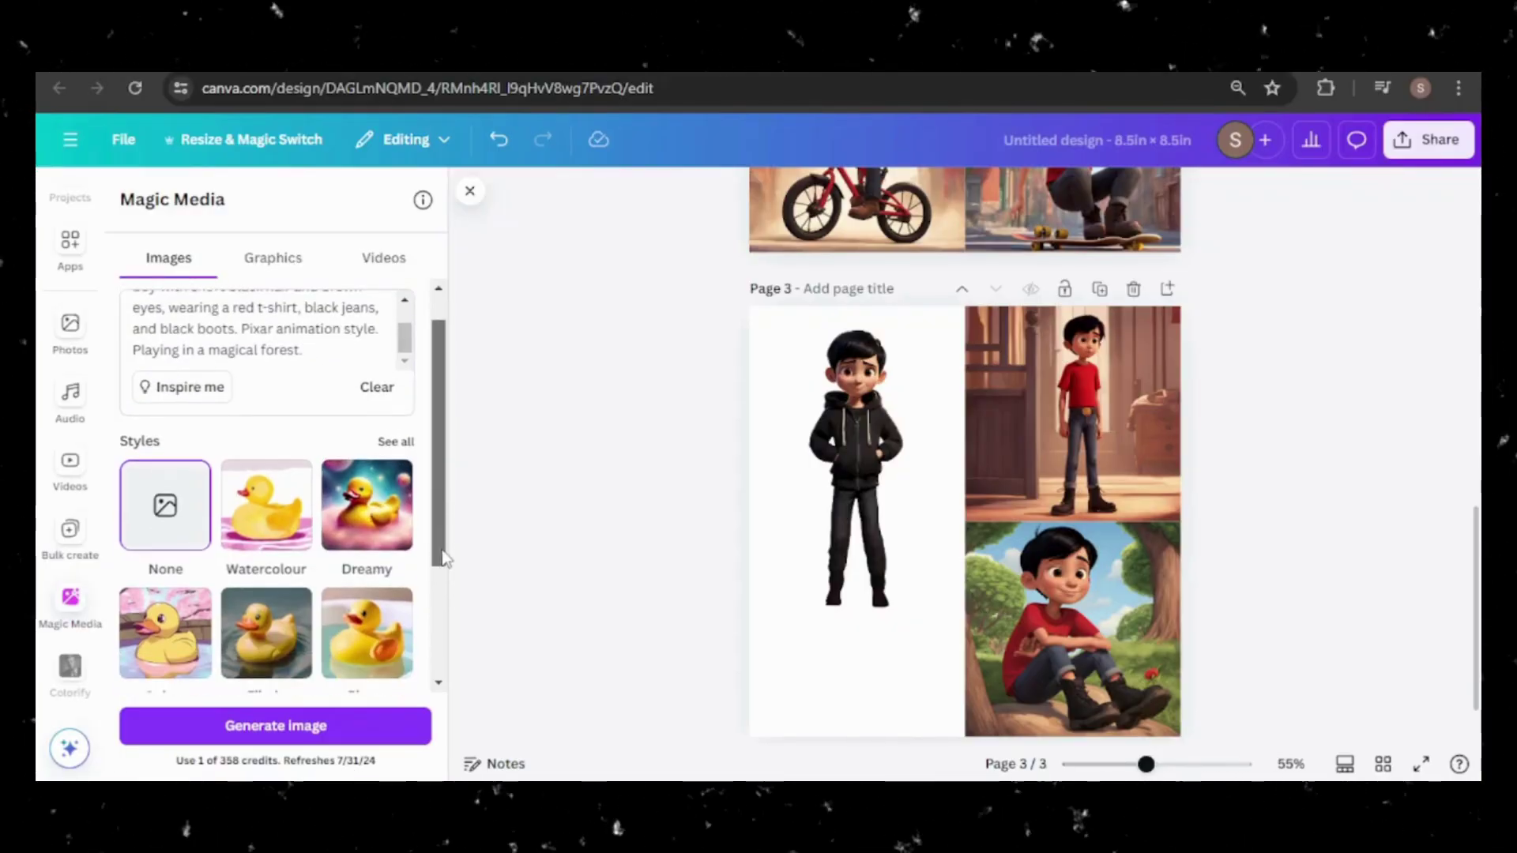
- Generate magical-forest images of the boy in the Dreamy style
{"action": "left_click", "coordinate": [394, 434]}
{"action": "left_click_drag", "start_coordinate": [440, 353], "coordinate": [439, 577]}
{"action": "left_click", "coordinate": [266, 467]}
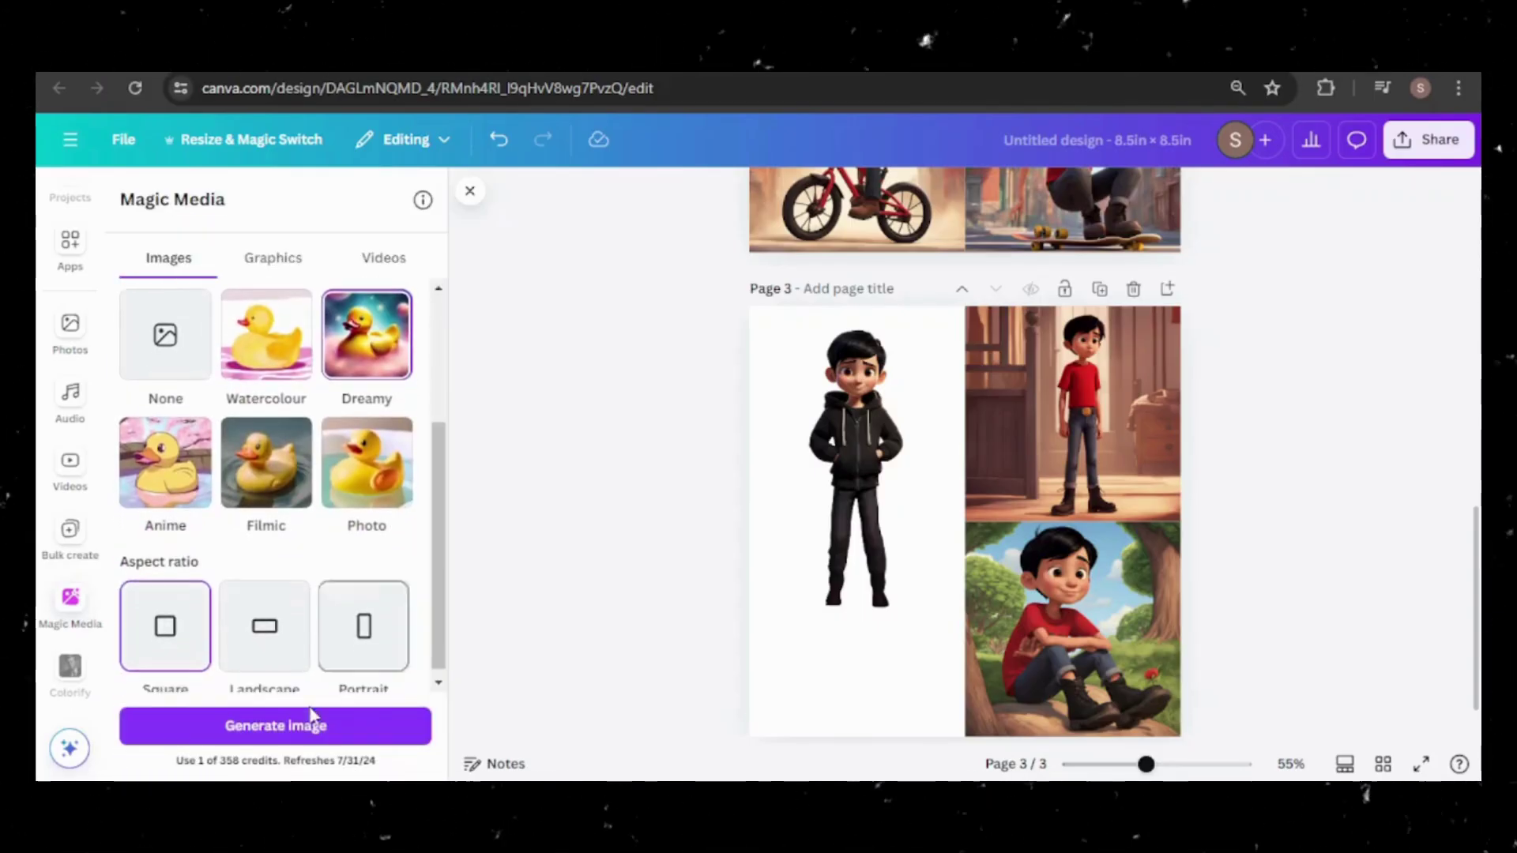
{"action": "left_click", "coordinate": [257, 726]}
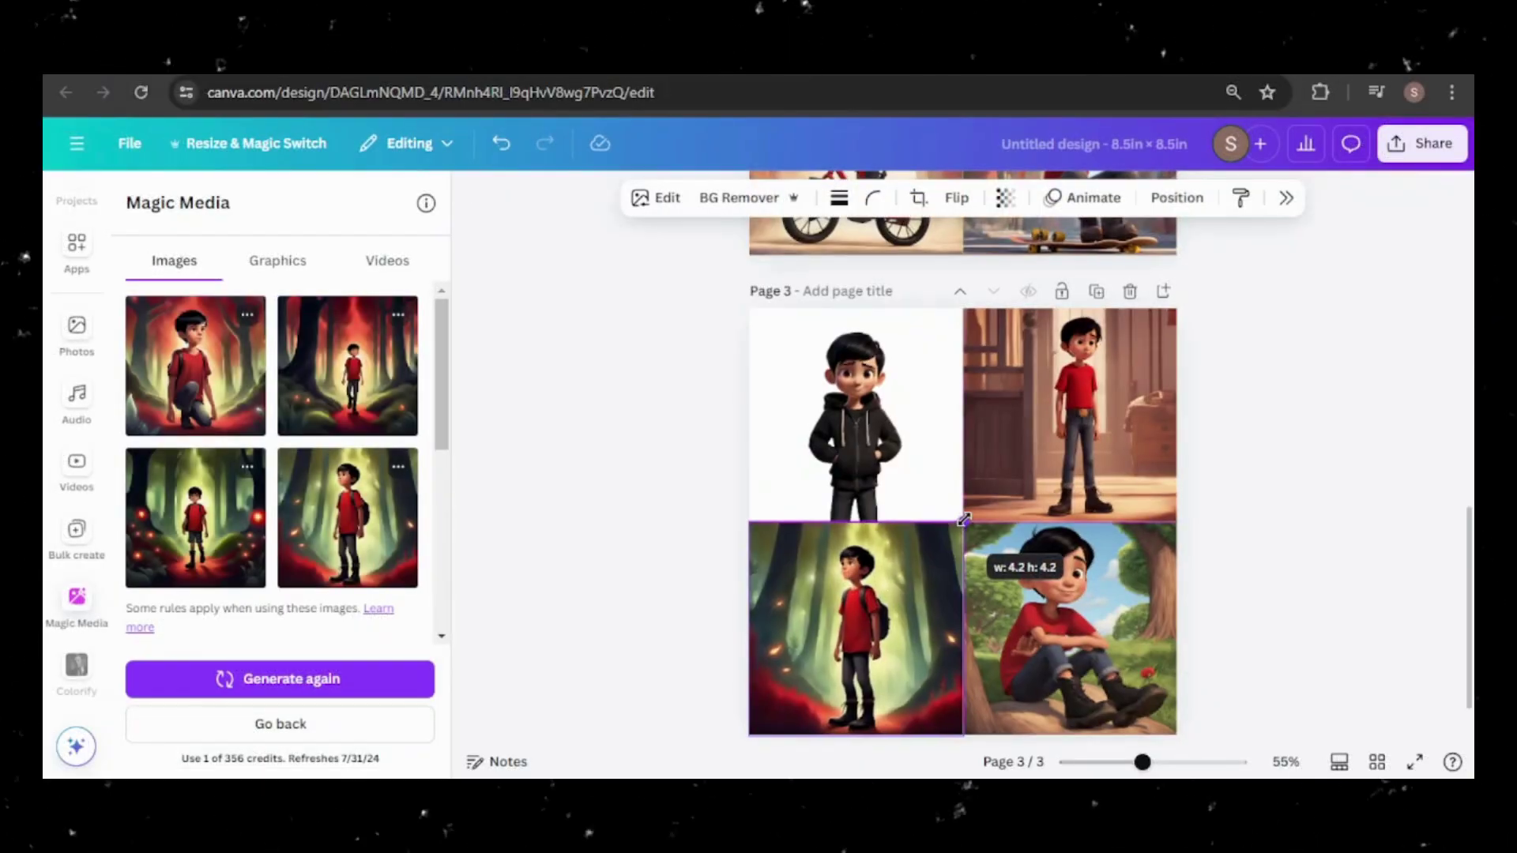